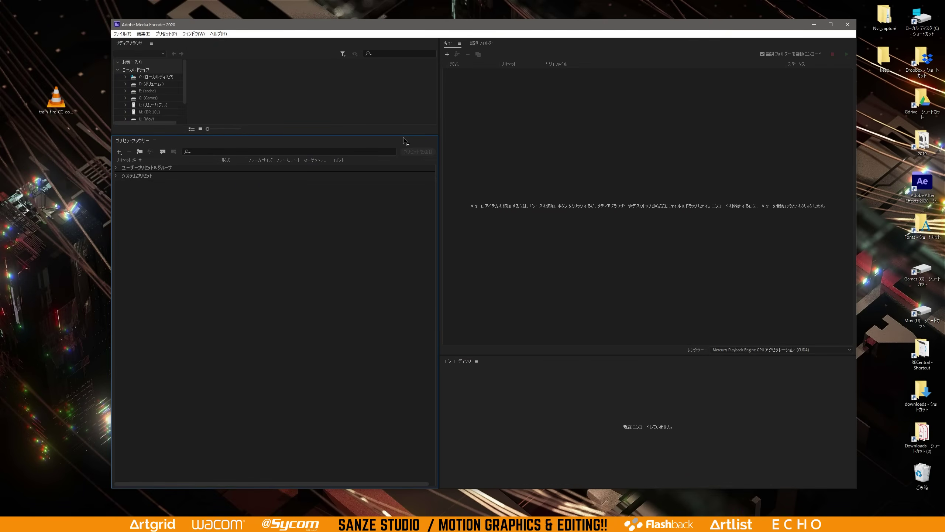
# Enlarge the Media Browser panel, nudge the window into place, and preview train_fire_CC_comp.mov from the desktop
pyautogui.moveTo(406, 135); pyautogui.dragTo(409, 200)
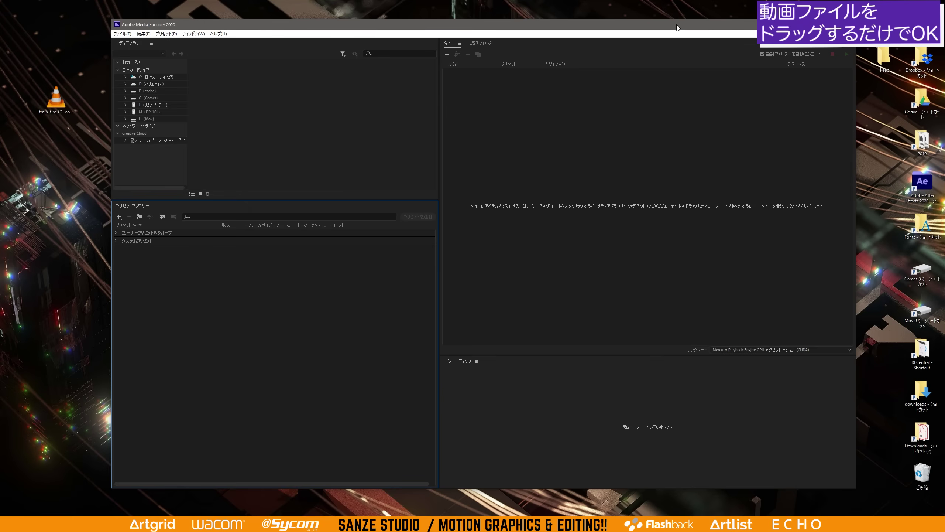
pyautogui.moveTo(680, 27); pyautogui.dragTo(679, 33)
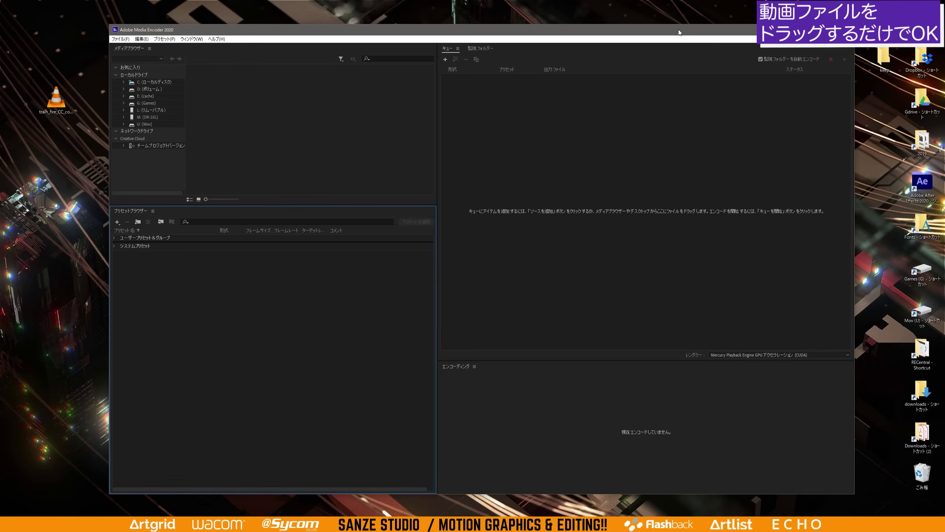
pyautogui.moveTo(678, 33); pyautogui.dragTo(678, 32)
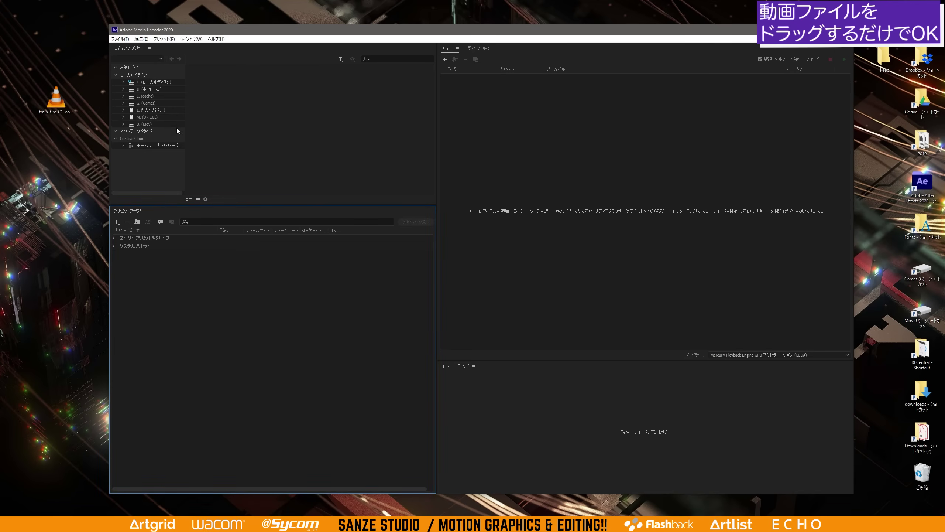
pyautogui.click(65, 106)
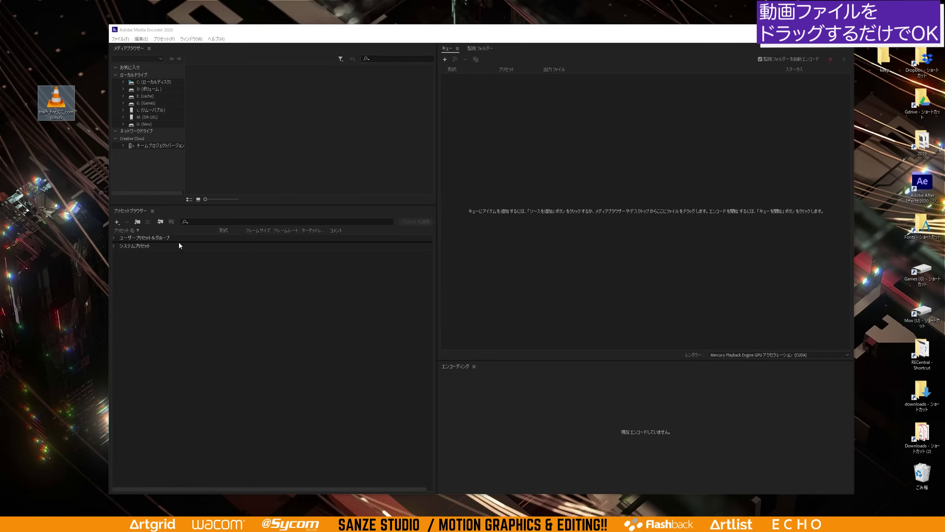
# Close the preview and drag train_fire_CC_comp.mov from the desktop over the Queue panel
pyautogui.click(62, 126)
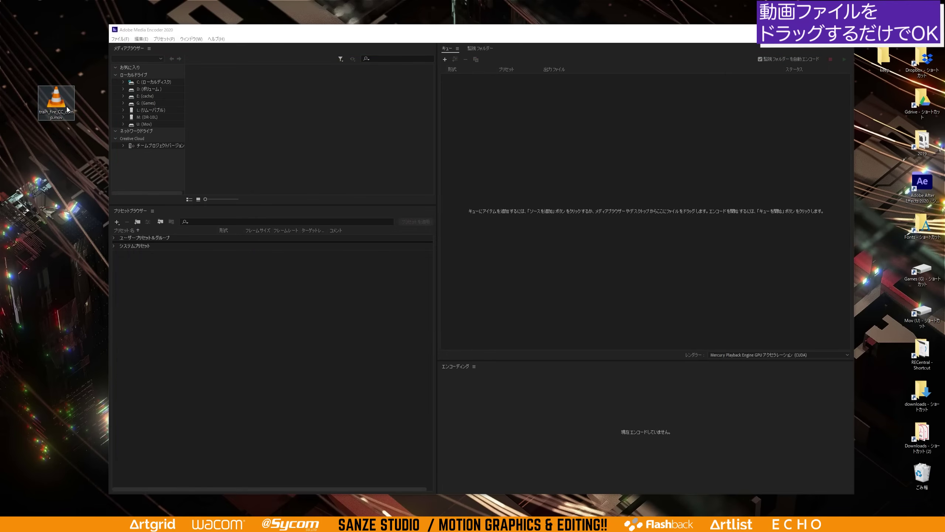
pyautogui.moveTo(56, 74); pyautogui.dragTo(75, 84)
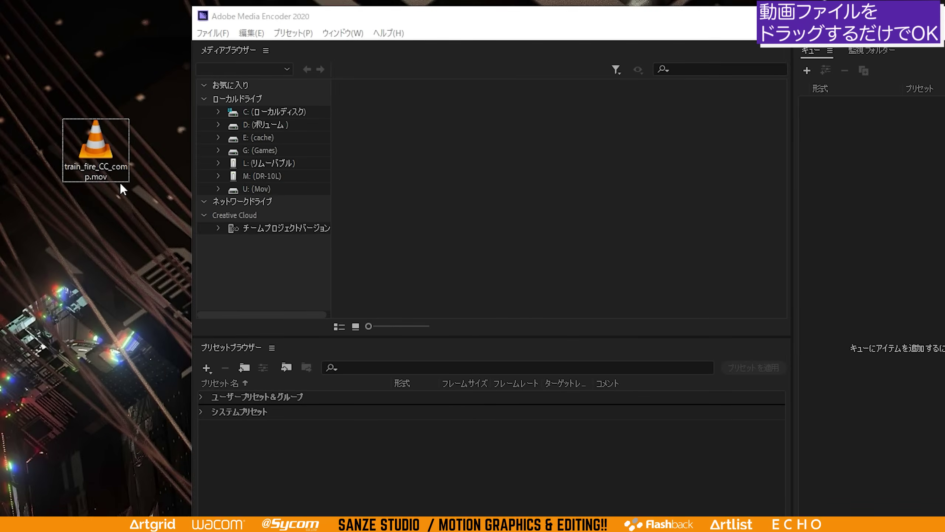
pyautogui.click(120, 181)
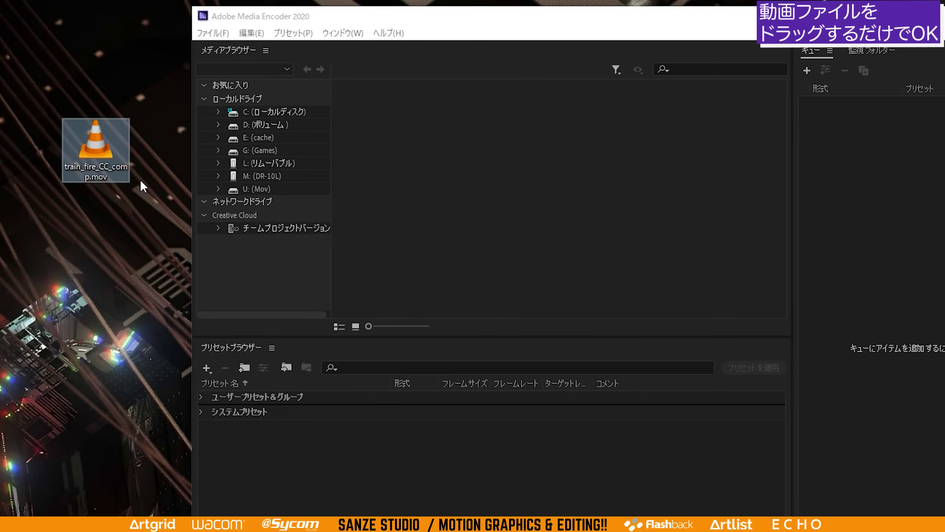
pyautogui.click(123, 274)
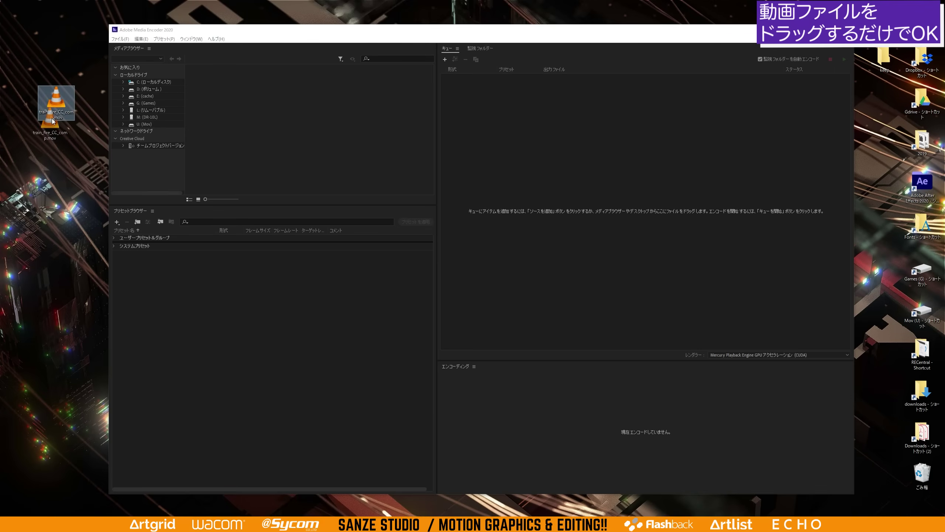
pyautogui.moveTo(56, 101)
pyautogui.mouseDown()
pyautogui.moveTo(54, 121)
pyautogui.moveTo(498, 123)
pyautogui.mouseUp()
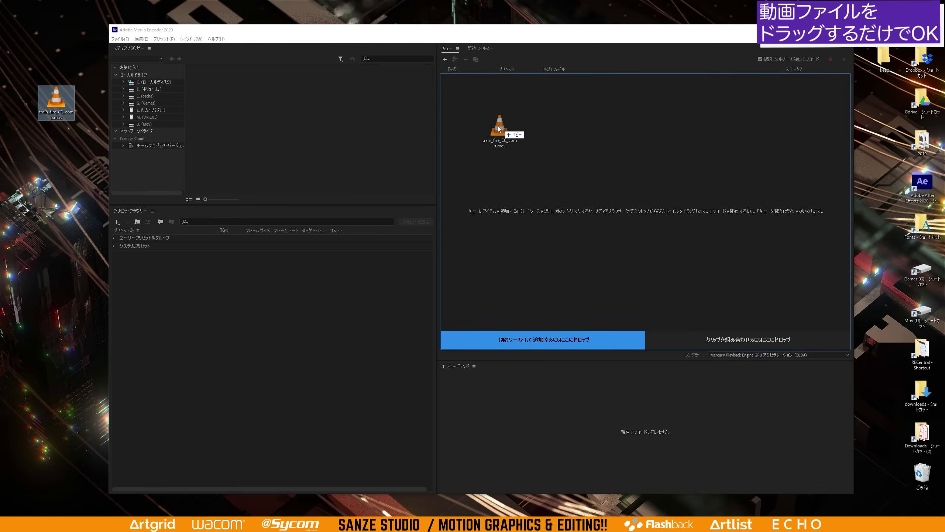
pyautogui.moveTo(499, 129); pyautogui.dragTo(503, 123)
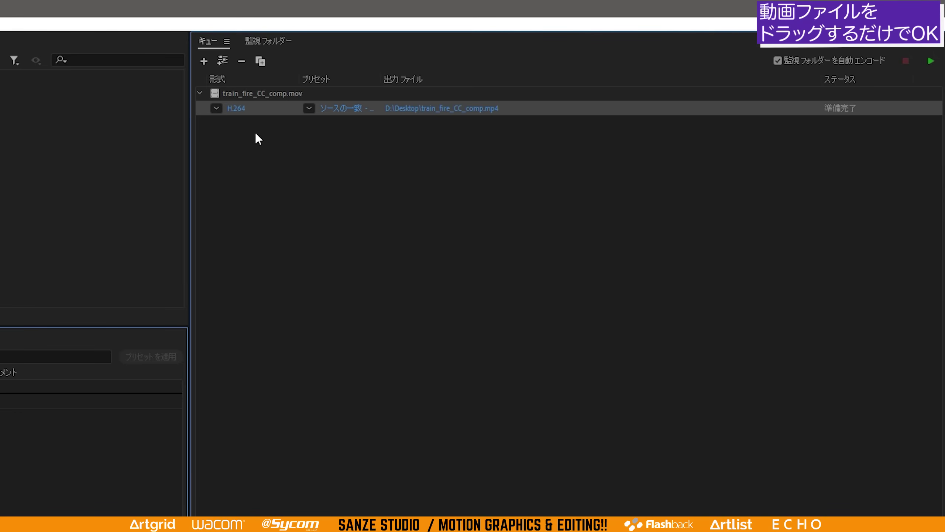
# Queue train_fire_CC_comp.mov as an H.264 job and show its output format list
pyautogui.click(216, 109)
pyautogui.click(216, 108)
pyautogui.click(217, 108)
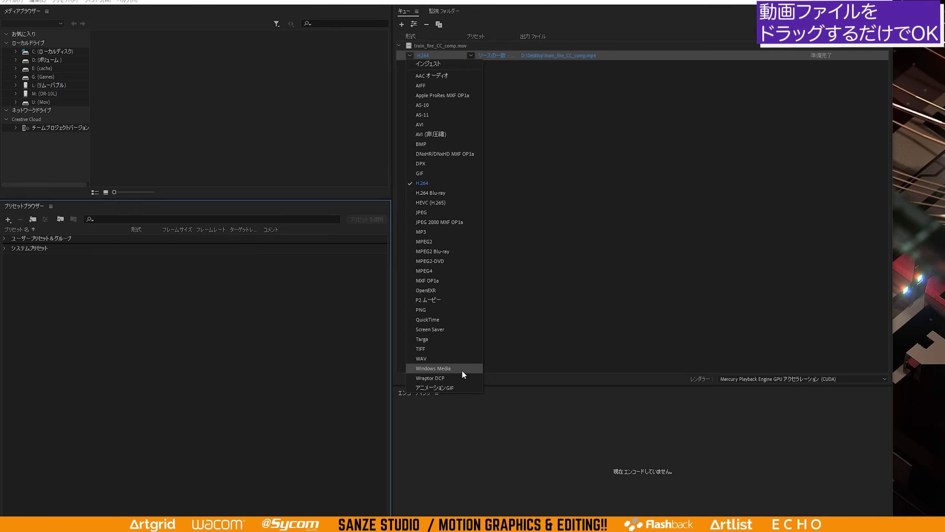
# Dismiss the format list keeping H.264, then select the train_fire_CC_comp.mov job and its H.264 output
pyautogui.click(535, 288)
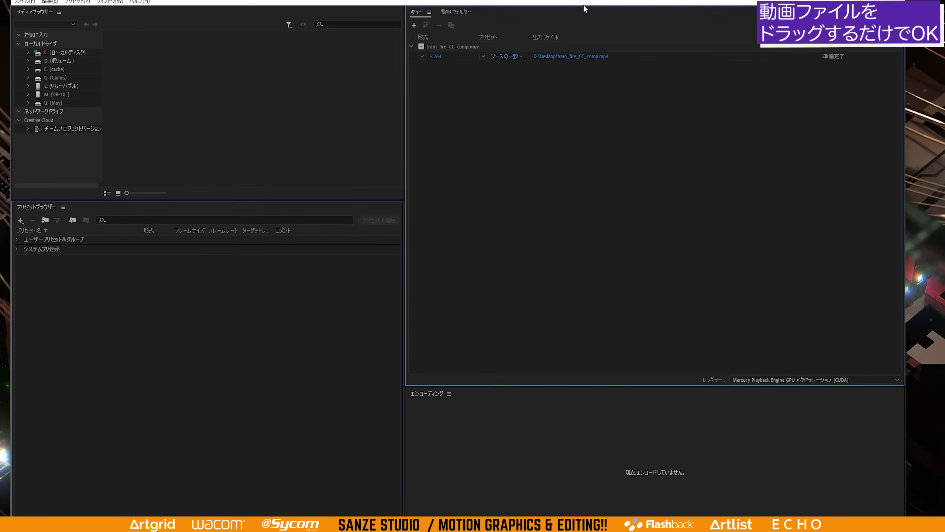
pyautogui.click(469, 49)
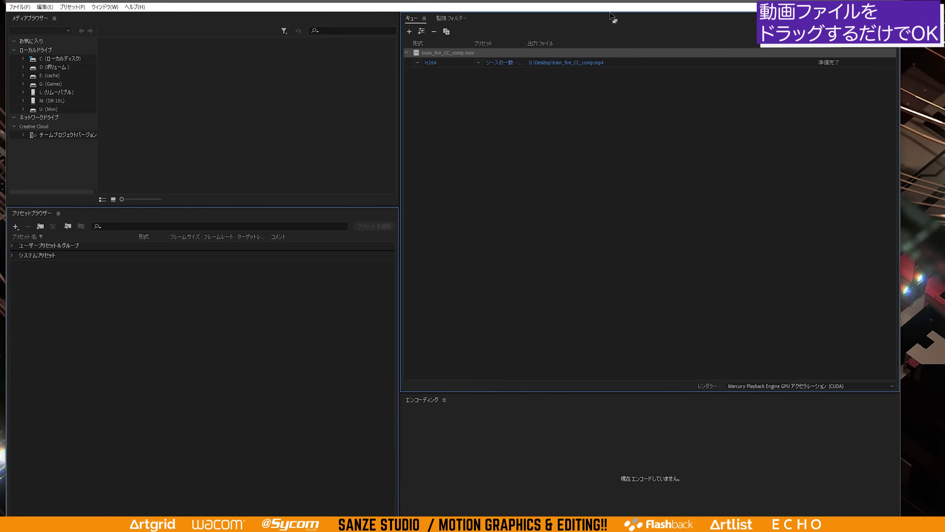
pyautogui.click(453, 61)
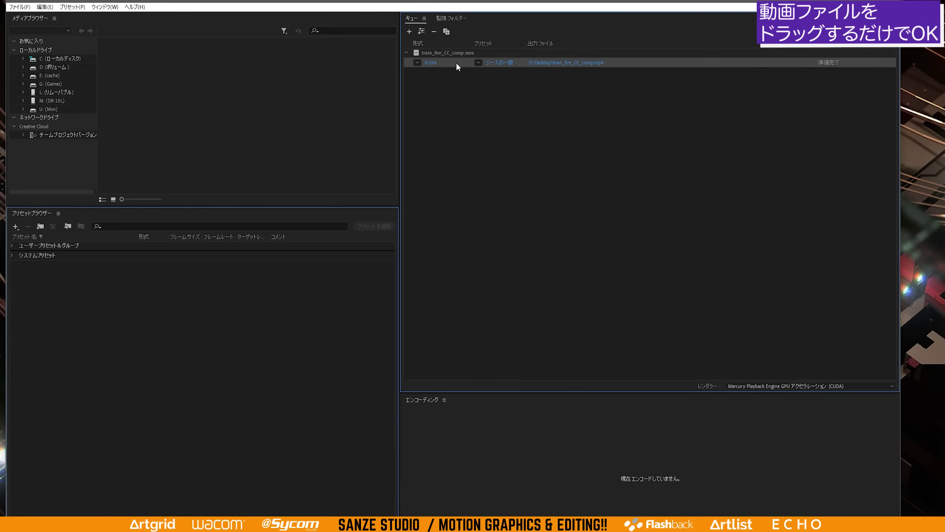
pyautogui.click(435, 62)
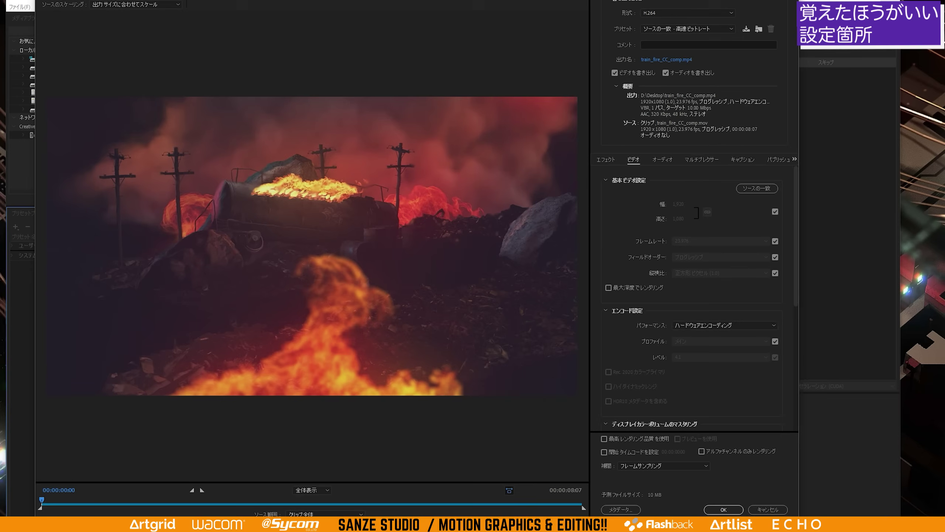
pyautogui.moveTo(797, 241)
pyautogui.mouseDown()
pyautogui.moveTo(803, 368)
pyautogui.moveTo(814, 217)
pyautogui.mouseUp()
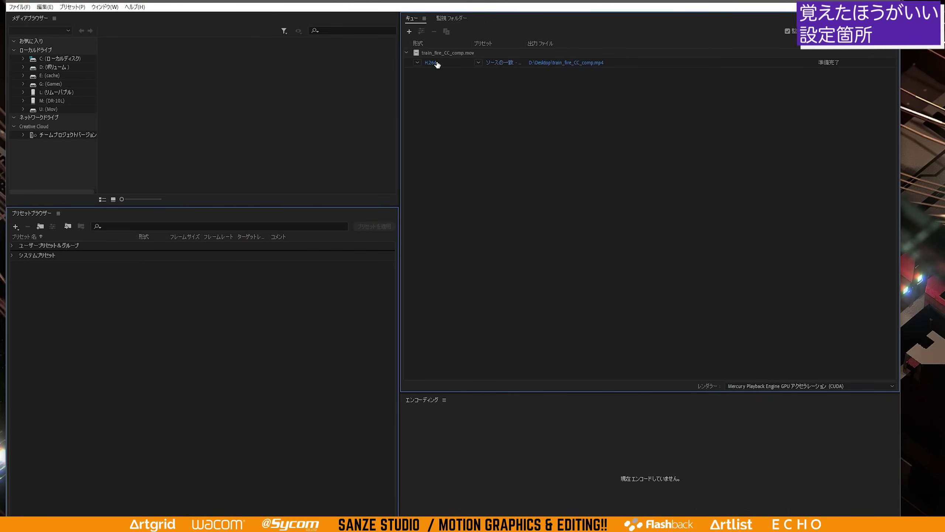
pyautogui.click(418, 62)
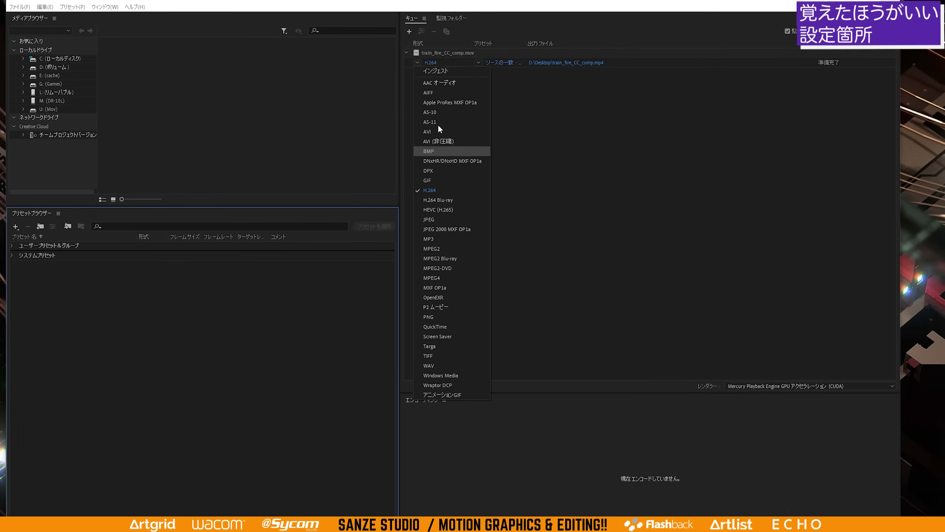
# Leave the format on H.264 and open Export Settings for the H.264 output
pyautogui.click(524, 70)
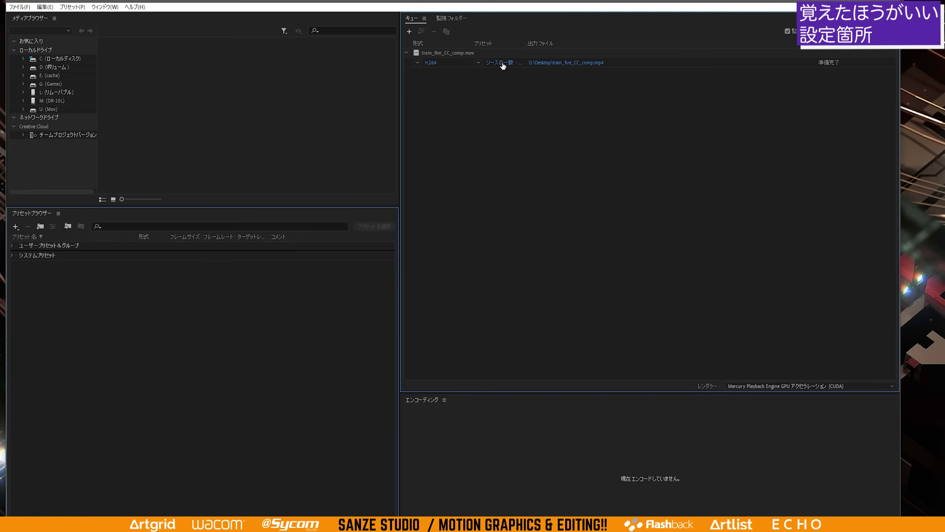
pyautogui.click(428, 62)
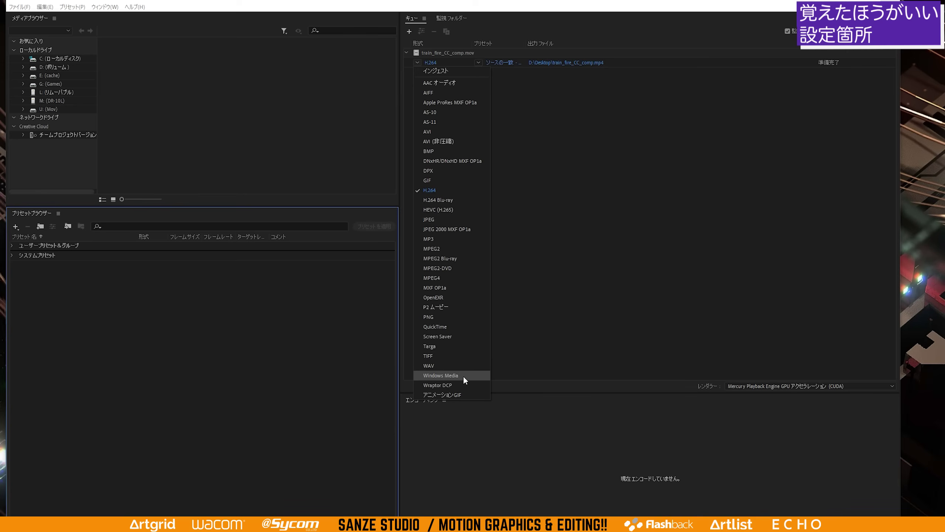
pyautogui.click(581, 287)
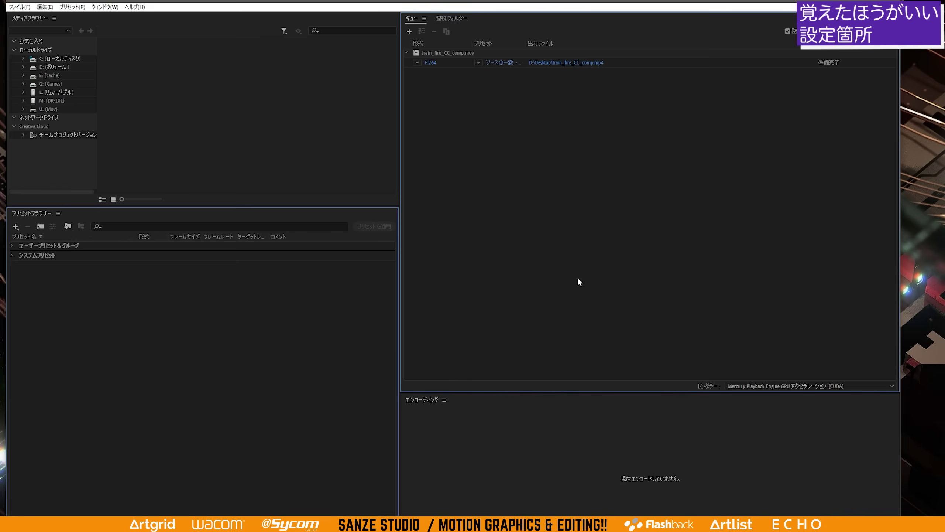
pyautogui.click(433, 63)
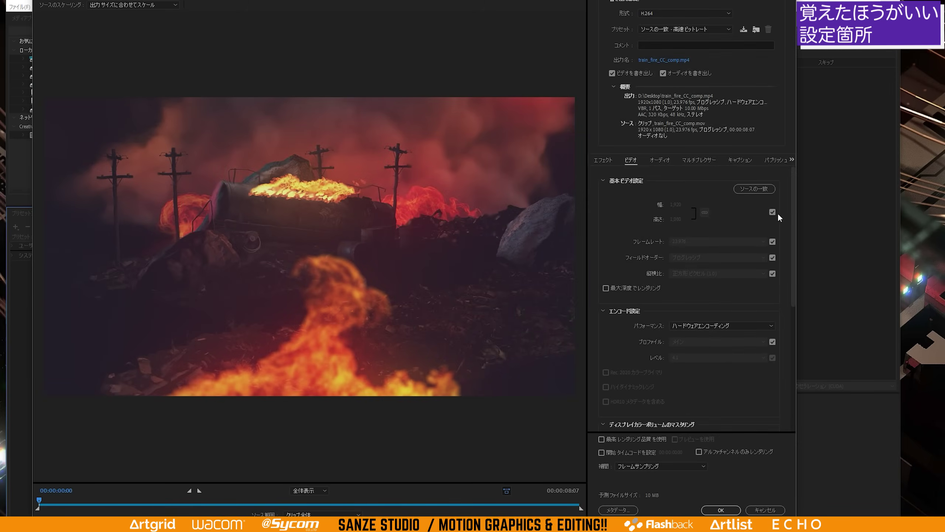
# Keep width and height matched to the source, but unlink the 23.976 frame rate from the source
pyautogui.moveTo(793, 226)
pyautogui.mouseDown()
pyautogui.moveTo(798, 347)
pyautogui.moveTo(799, 229)
pyautogui.mouseUp()
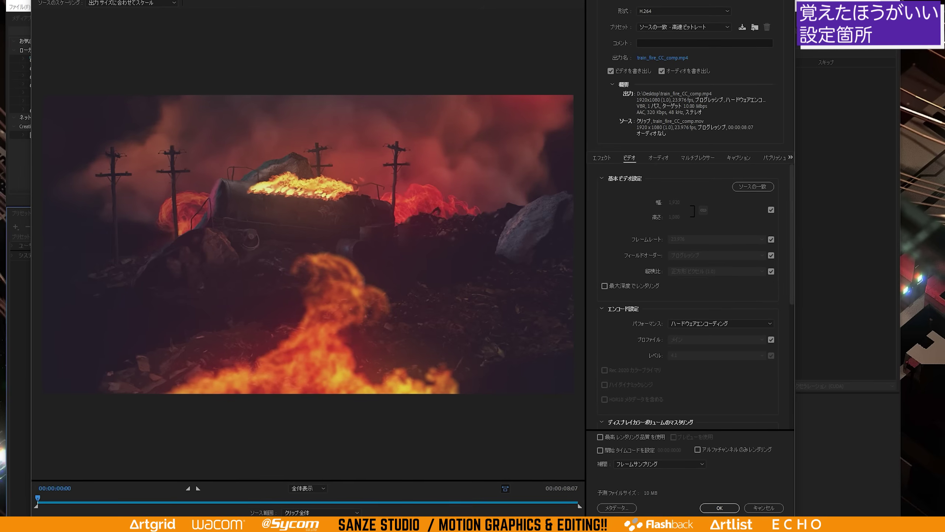
pyautogui.click(771, 210)
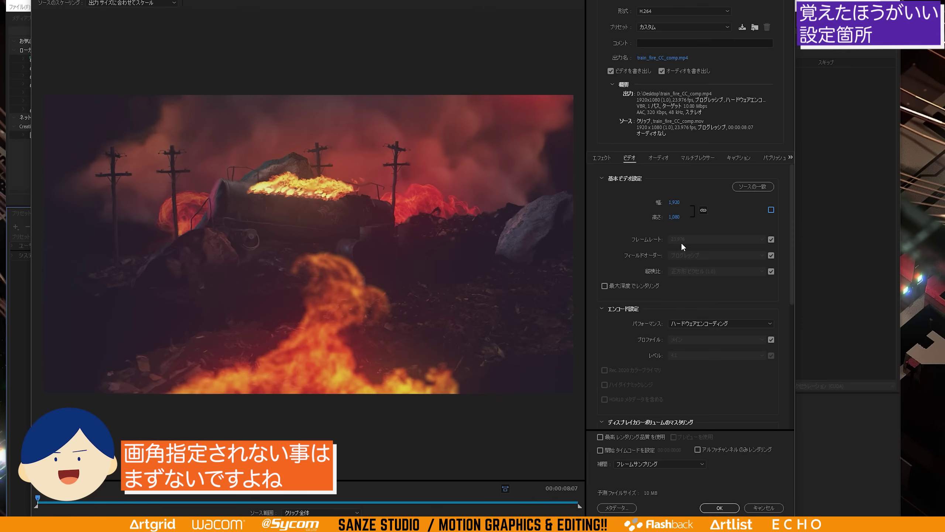
pyautogui.click(771, 210)
pyautogui.click(771, 239)
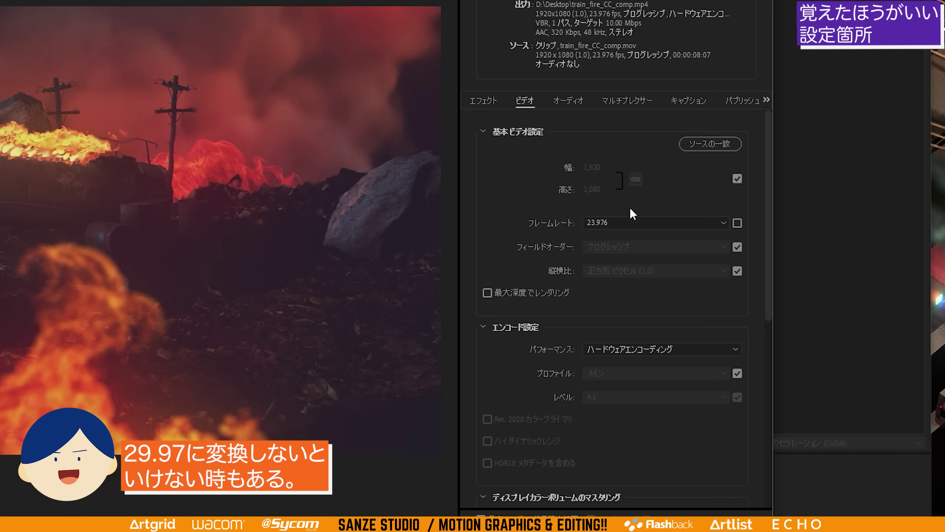
pyautogui.moveTo(768, 194); pyautogui.dragTo(769, 212)
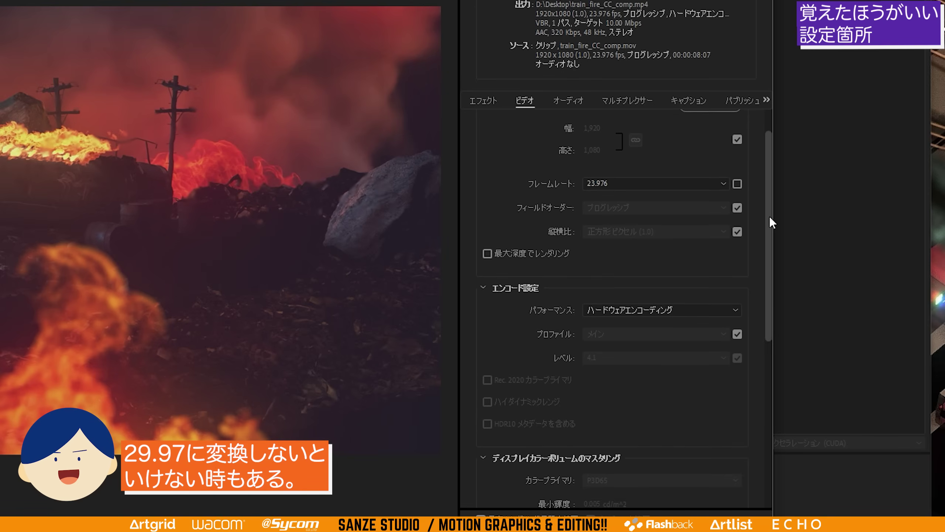
# Rematch the frame rate to the source's 23.976 and scroll to the VBR, 1 pass, 10 Mbps bitrate settings
pyautogui.moveTo(769, 213); pyautogui.dragTo(769, 220)
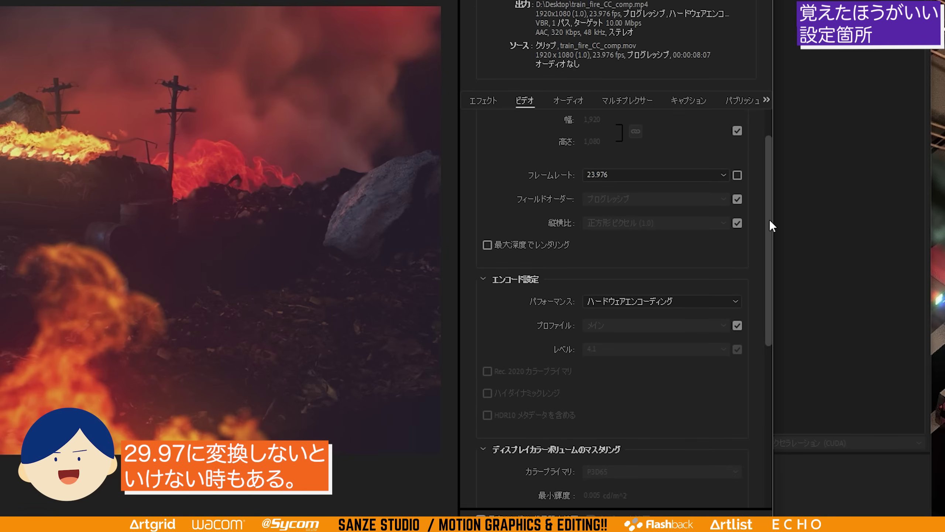
pyautogui.moveTo(769, 220); pyautogui.dragTo(767, 203)
pyautogui.click(737, 208)
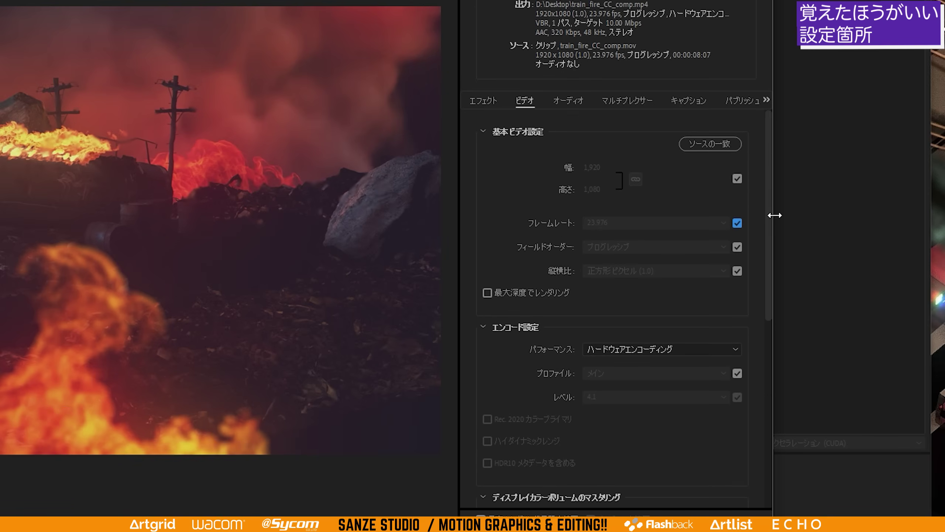
pyautogui.moveTo(767, 249); pyautogui.dragTo(772, 286)
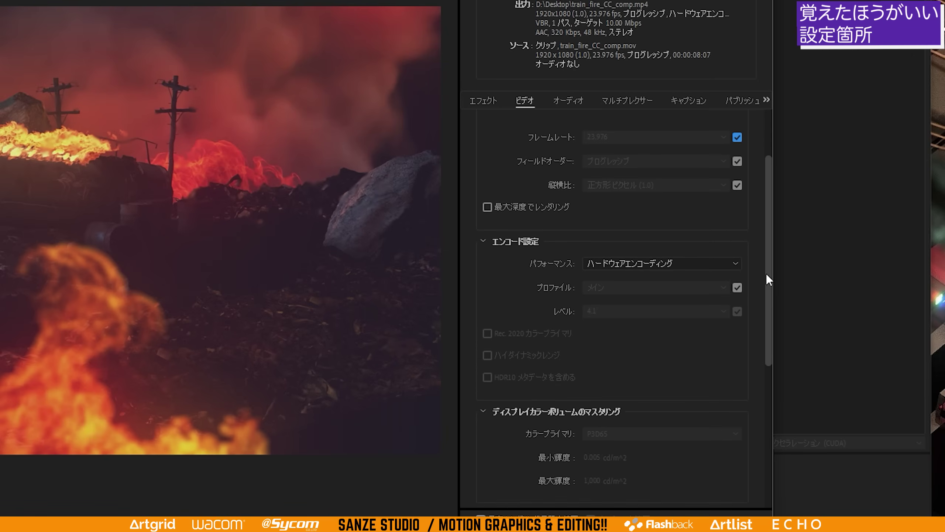
pyautogui.moveTo(765, 177); pyautogui.dragTo(761, 356)
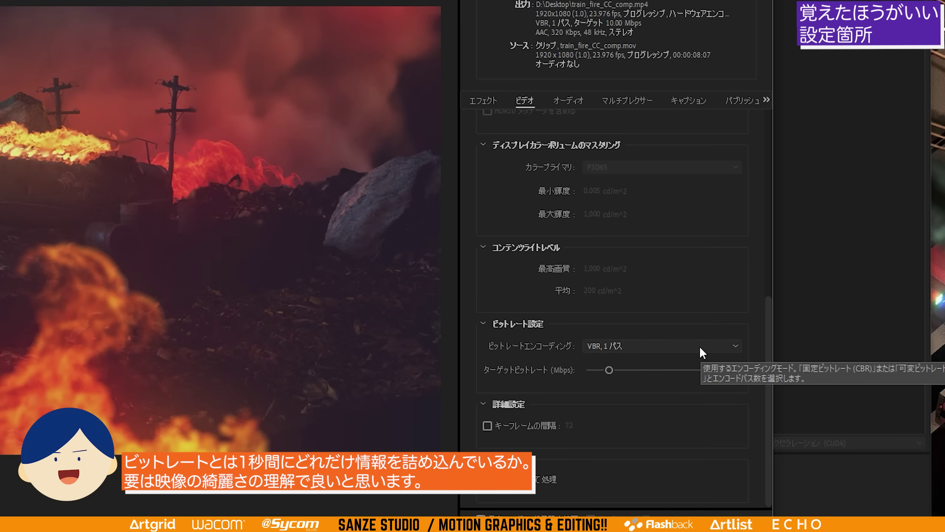
# Try CBR, then VBR 2-pass encoding, adjusting the maximum bitrate to about 16 Mbps
pyautogui.click(679, 346)
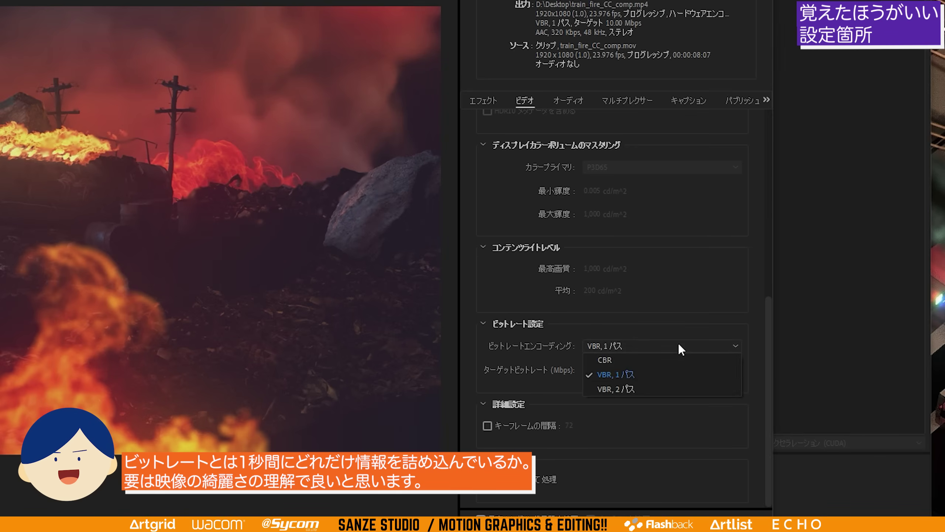
pyautogui.click(672, 360)
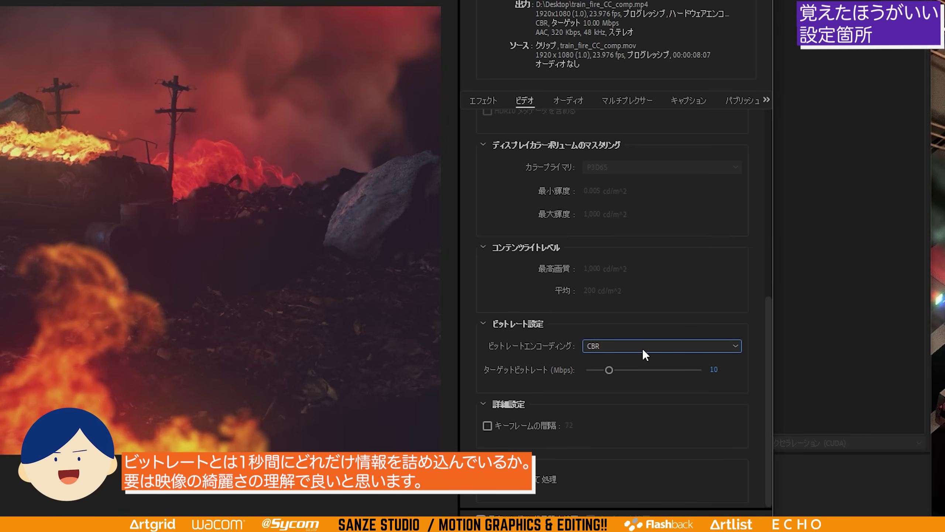
pyautogui.click(697, 346)
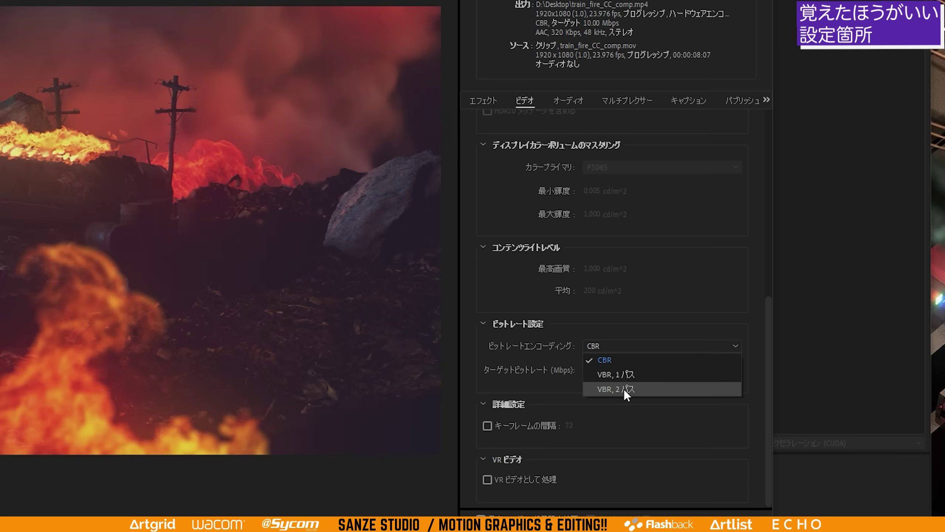
pyautogui.click(618, 390)
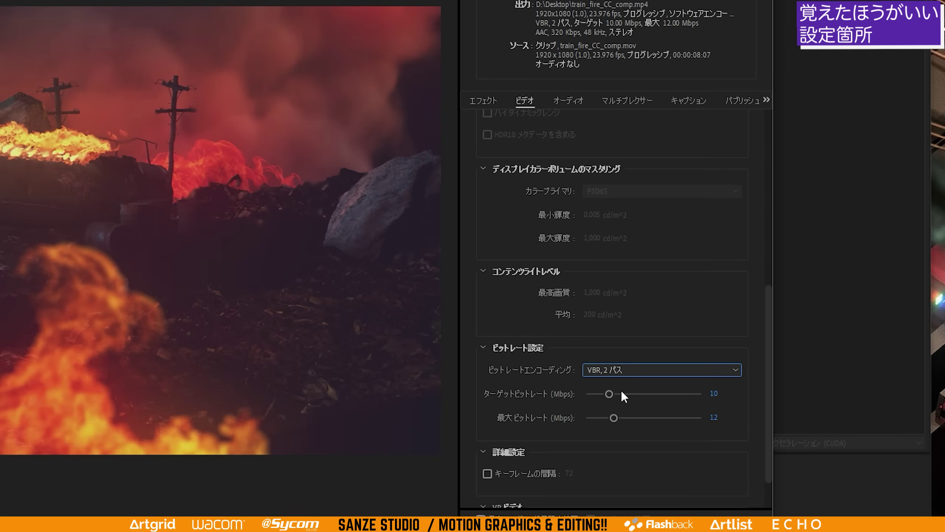
pyautogui.moveTo(766, 354); pyautogui.dragTo(765, 424)
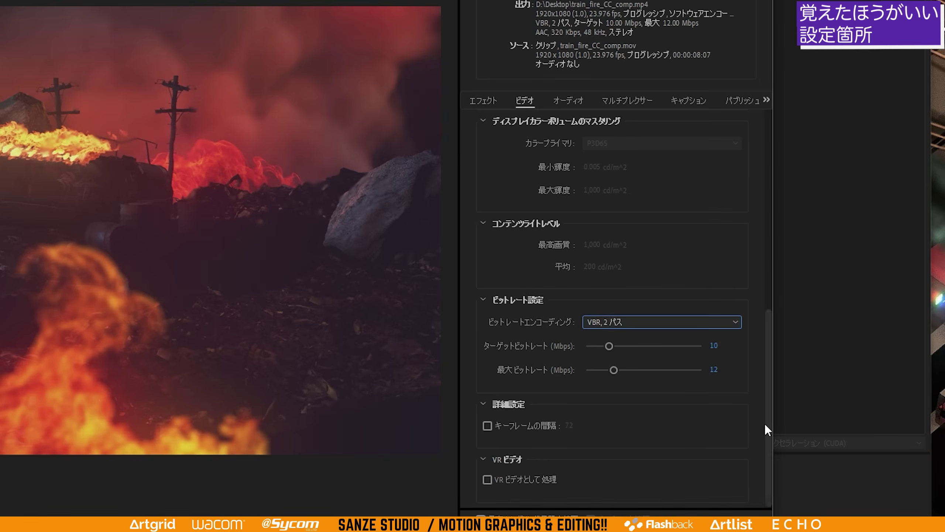
pyautogui.click(619, 370)
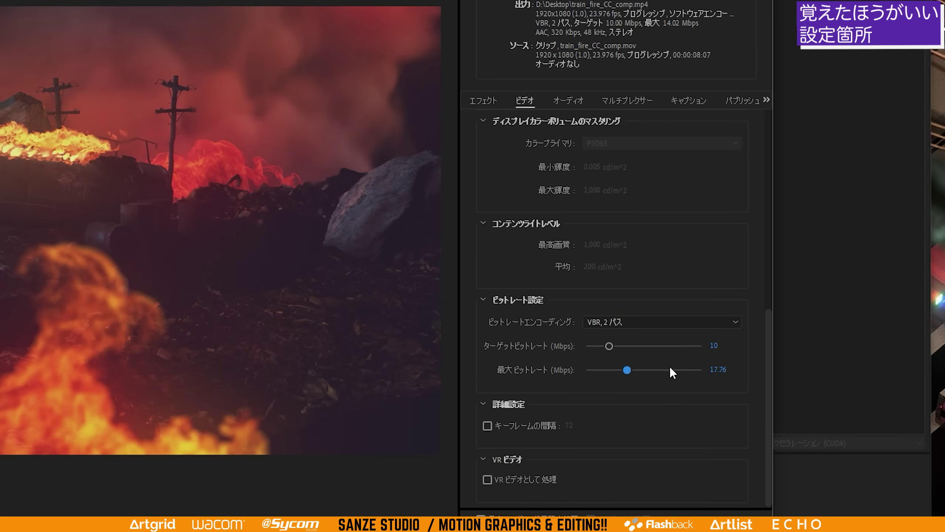
pyautogui.moveTo(626, 367); pyautogui.dragTo(626, 371)
pyautogui.click(720, 369)
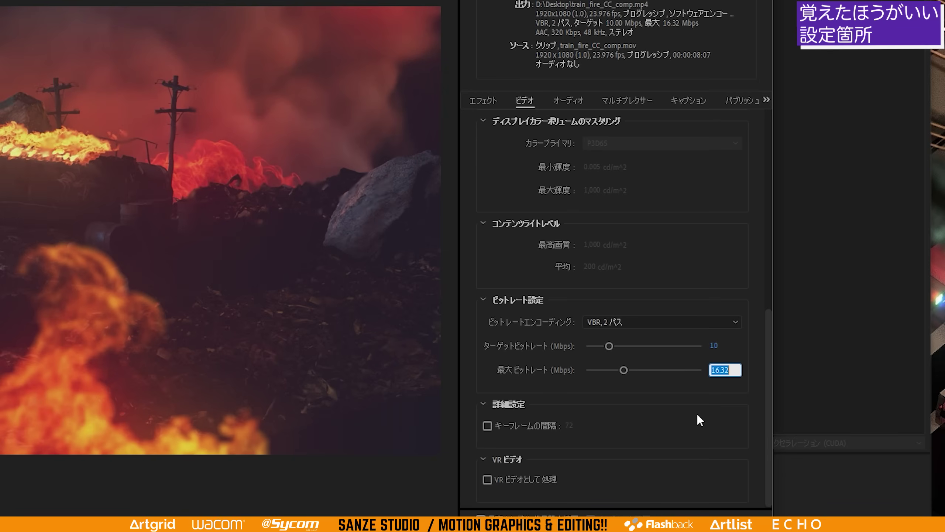
# Settle on CBR encoding at a 10 Mbps target and review the AAC 320 kbps audio settings
pyautogui.click(681, 322)
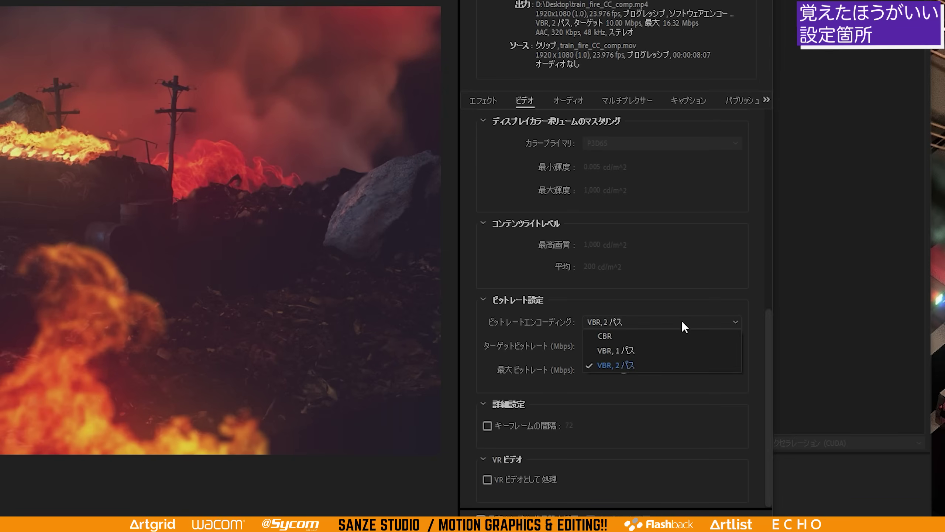
pyautogui.click(618, 334)
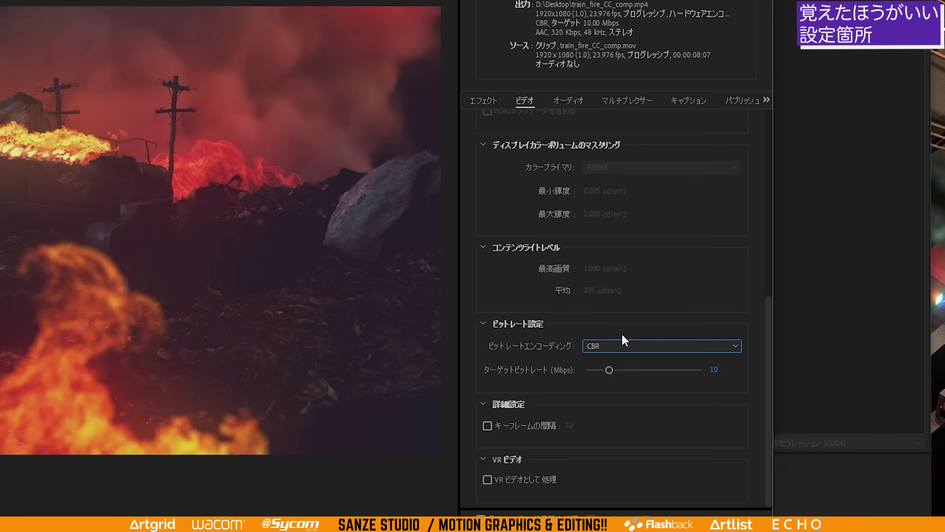
pyautogui.click(718, 373)
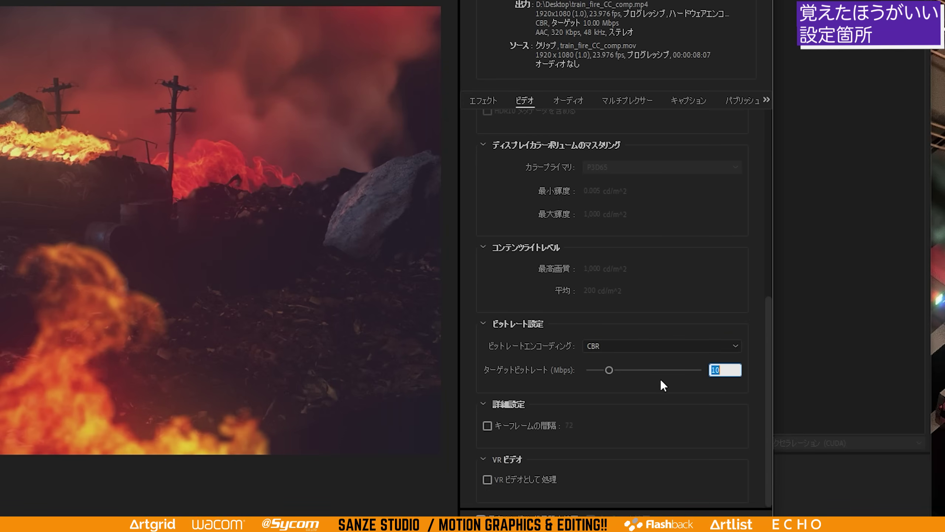
pyautogui.click(769, 389)
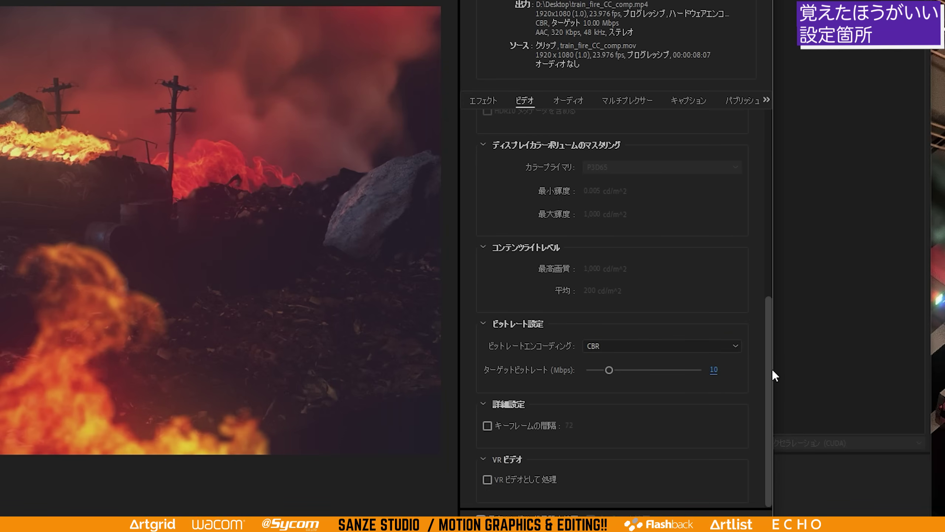
pyautogui.moveTo(773, 372); pyautogui.dragTo(776, 409)
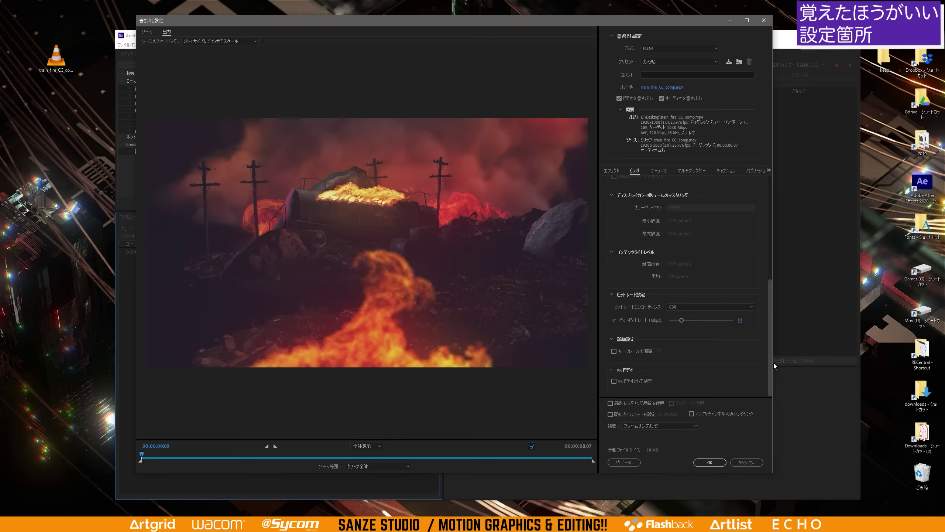
pyautogui.moveTo(770, 348); pyautogui.dragTo(787, 165)
pyautogui.click(663, 170)
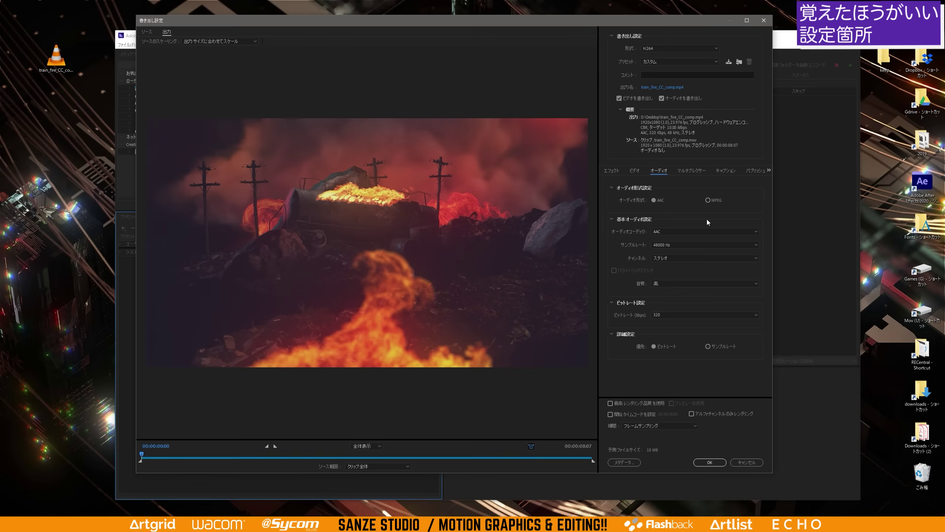
# Return to the Video settings and shift the Export Settings window slightly right
pyautogui.click(634, 170)
pyautogui.moveTo(666, 21); pyautogui.dragTo(674, 23)
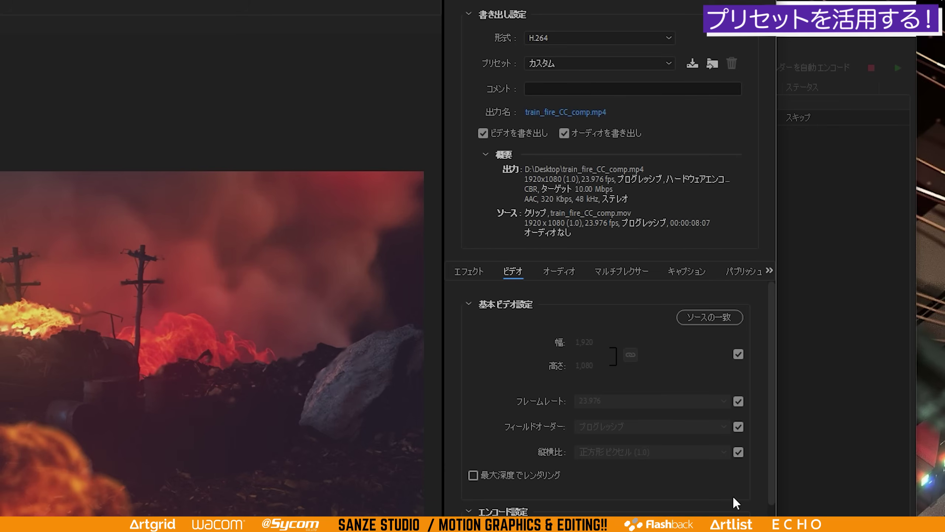
pyautogui.scroll(-5, 768, 445)
pyautogui.scroll(-2, 766, 447)
pyautogui.scroll(-3, 765, 448)
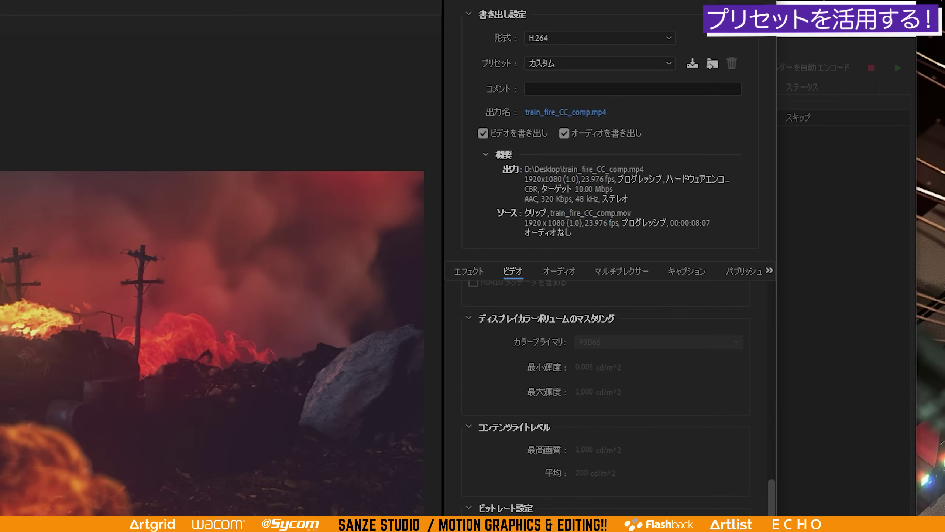
pyautogui.scroll(8, 765, 450)
pyautogui.scroll(2, 766, 443)
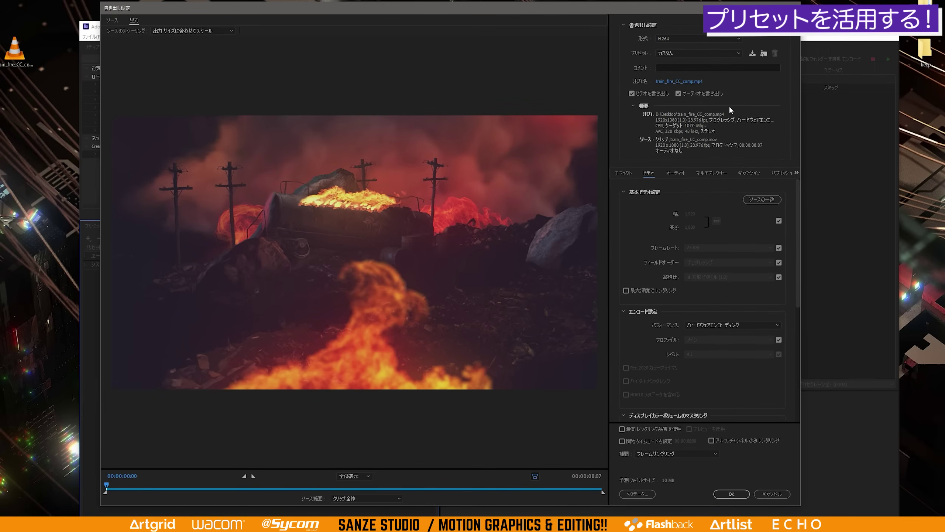
# Set the frame rate to 29.97 fps instead of matching the source
pyautogui.moveTo(799, 202); pyautogui.dragTo(795, 202)
pyautogui.click(779, 246)
pyautogui.click(727, 246)
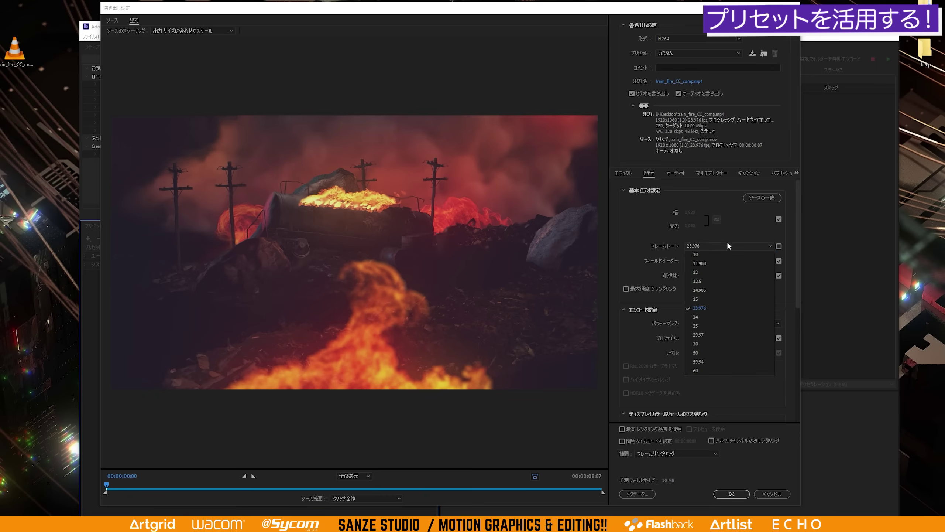
pyautogui.click(712, 334)
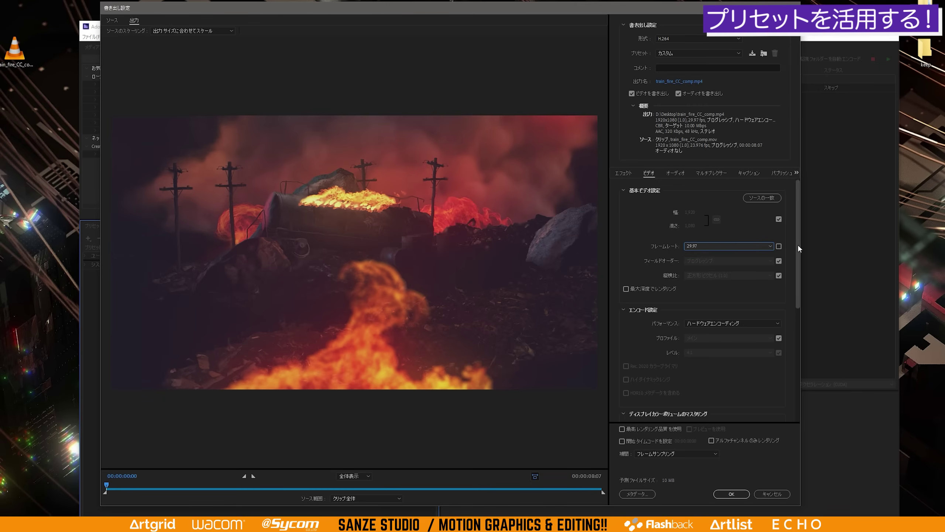
# Raise the constant target bitrate to 20 Mbps
pyautogui.moveTo(797, 241); pyautogui.dragTo(803, 347)
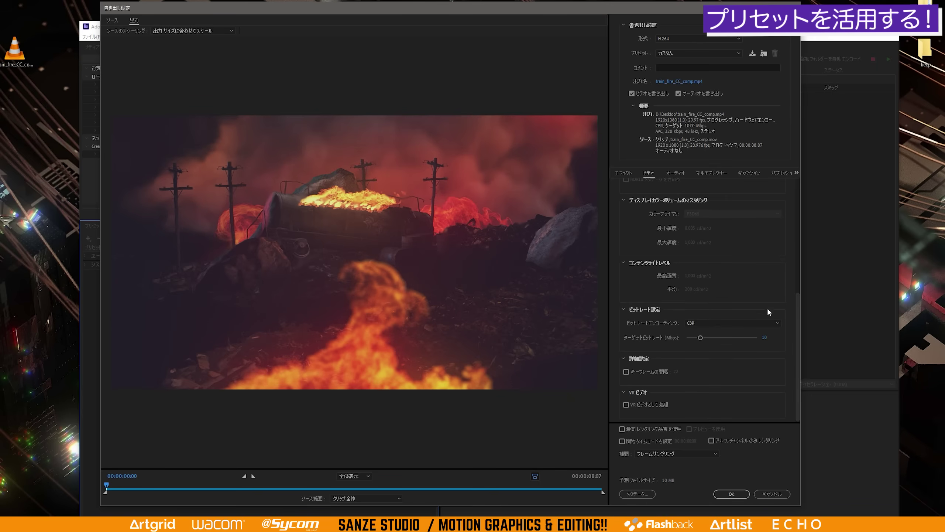
pyautogui.click(764, 337)
pyautogui.write('20')
pyautogui.moveTo(796, 300); pyautogui.dragTo(804, 157)
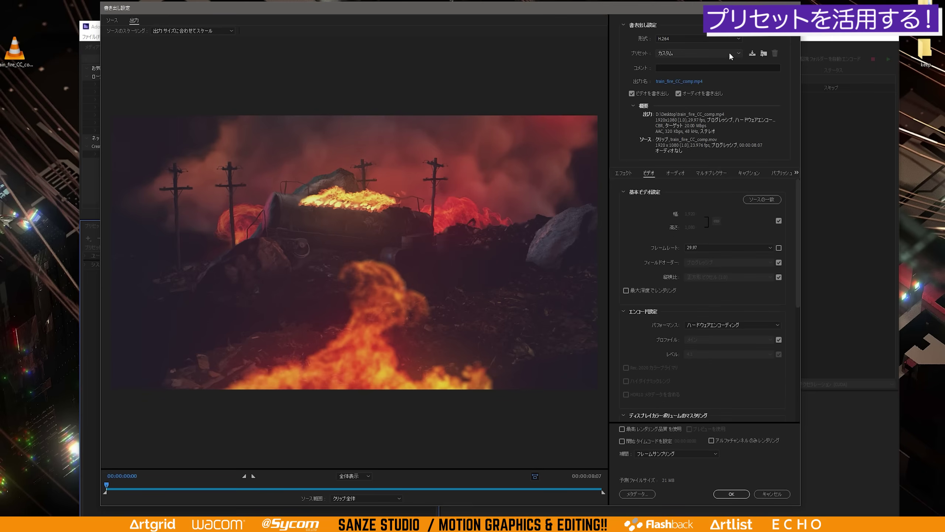
pyautogui.click(752, 54)
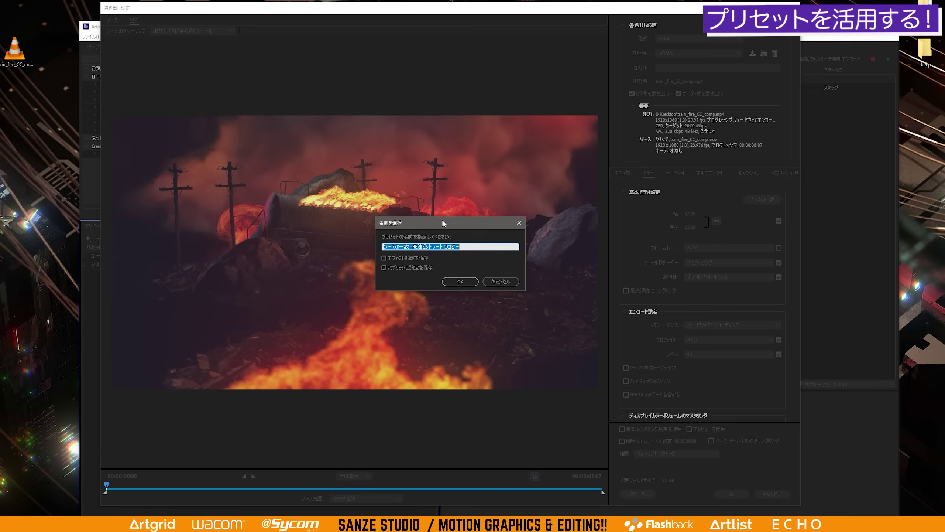
# Enter the Japanese part of the preset name, ending in サンゼ鉄道入稿用
pyautogui.write('20')
pyautogui.write('0627')
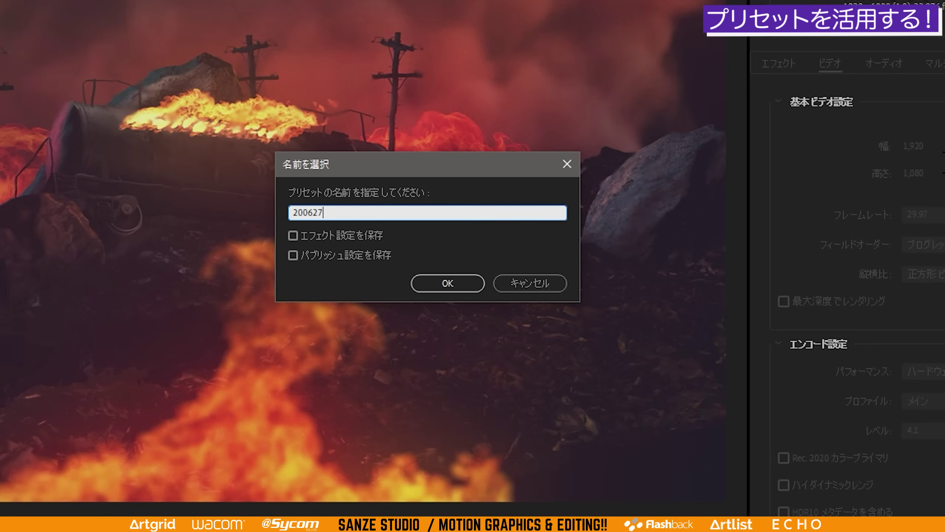
pyautogui.write('_')
pyautogui.write('sanze')
pyautogui.press('space')
pyautogui.write('tetsudou')
pyautogui.press('space')
pyautogui.write('nyuukouyou')
pyautogui.press('space')
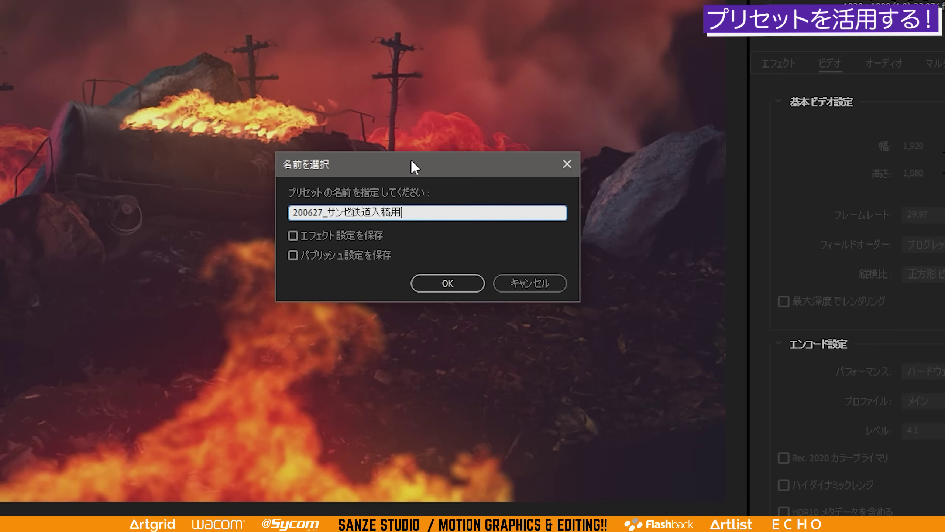
pyautogui.press('Return')
# Complete the name as 200627_サンゼ鉄道入稿用_HD_2997fps, save the preset, and apply the settings
pyautogui.write('_')
pyautogui.write('2997fps')
pyautogui.click(406, 213)
pyautogui.write('HD_')
pyautogui.click(465, 285)
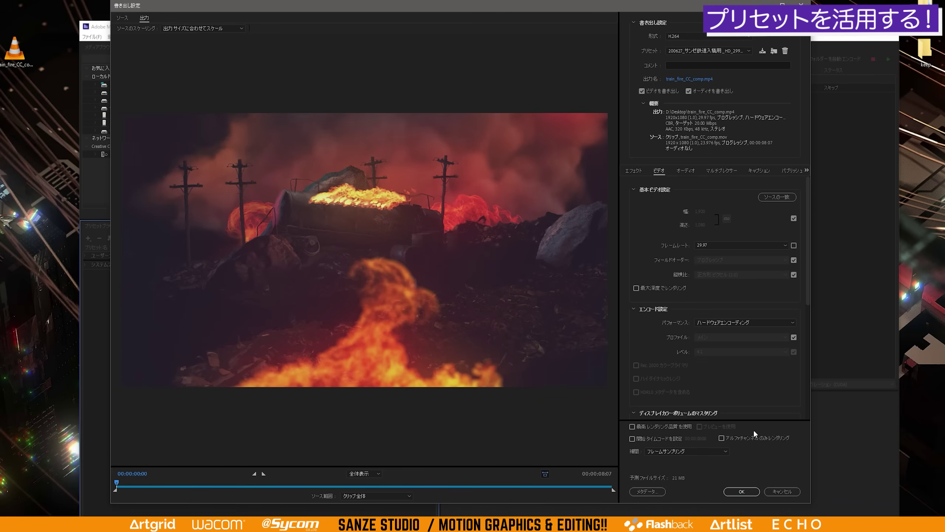
pyautogui.click(741, 491)
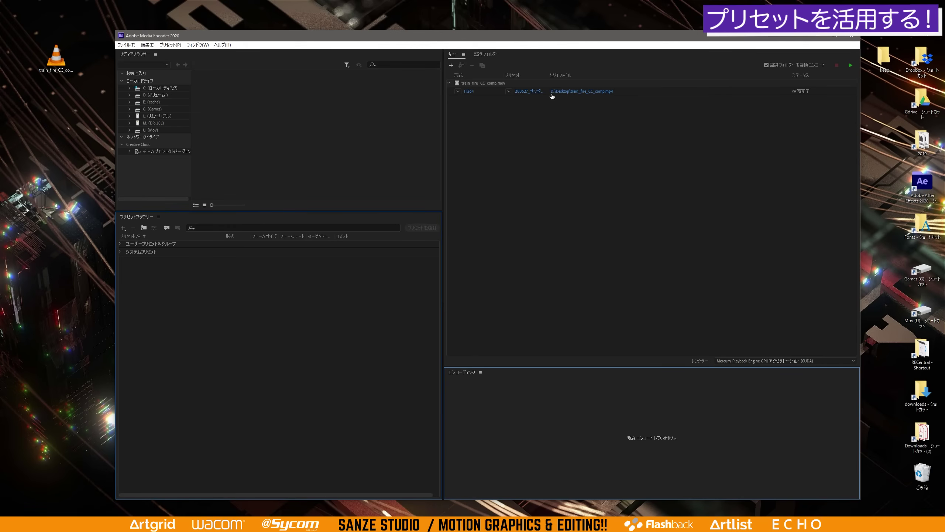
# Keep the existing output file name and encode the first queued job
pyautogui.click(567, 91)
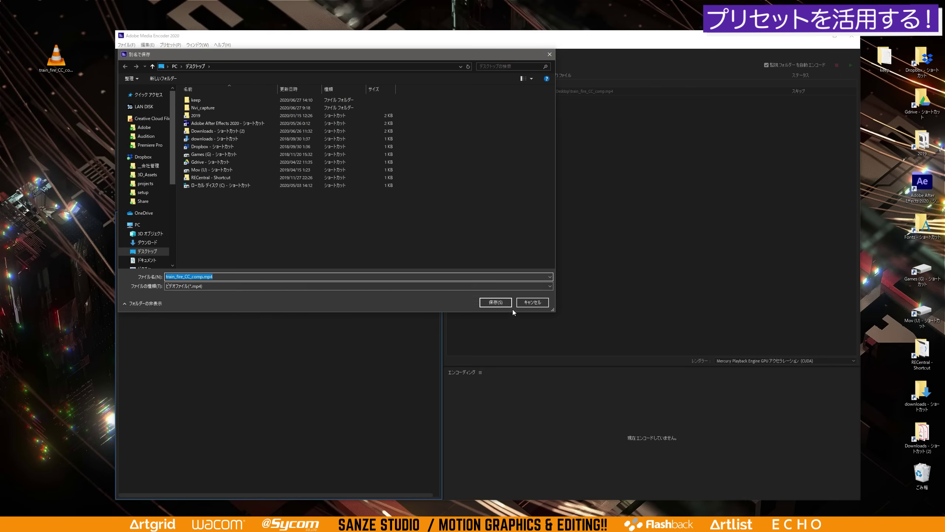
pyautogui.click(507, 302)
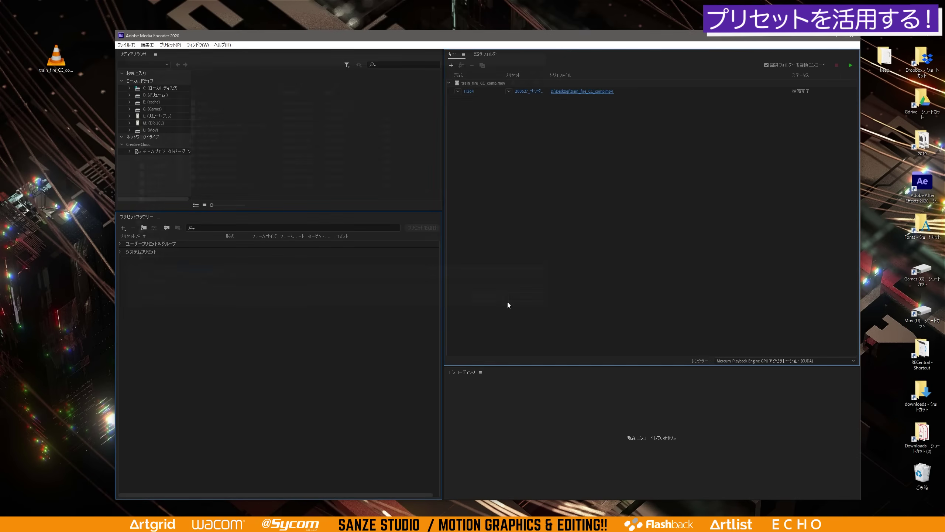
pyautogui.click(850, 66)
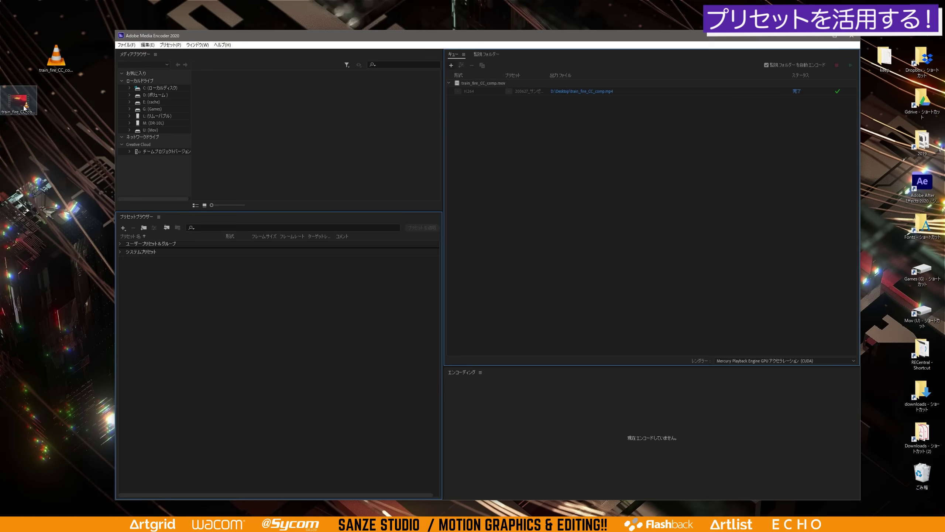
# Delete the rendered train_fire_CC_comp.mp4 from the desktop
pyautogui.moveTo(21, 104); pyautogui.dragTo(59, 108)
pyautogui.click(538, 162)
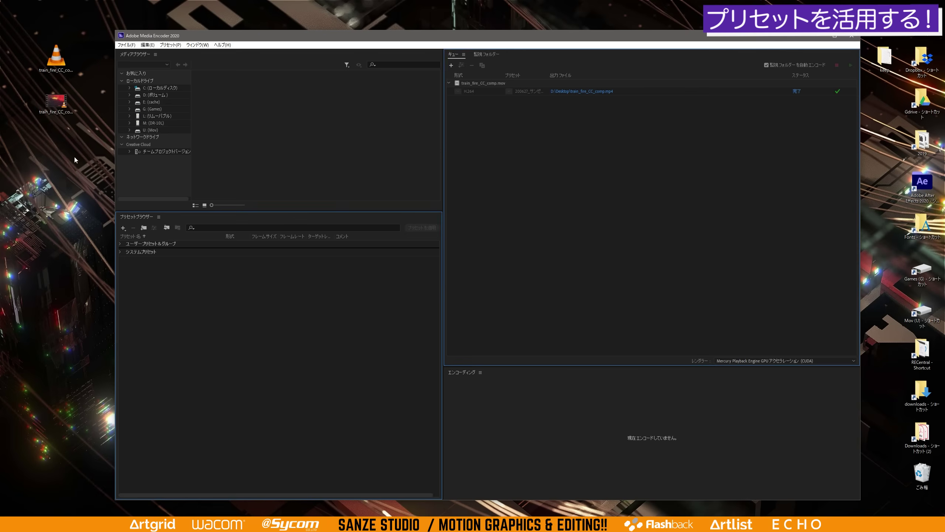
pyautogui.click(45, 102)
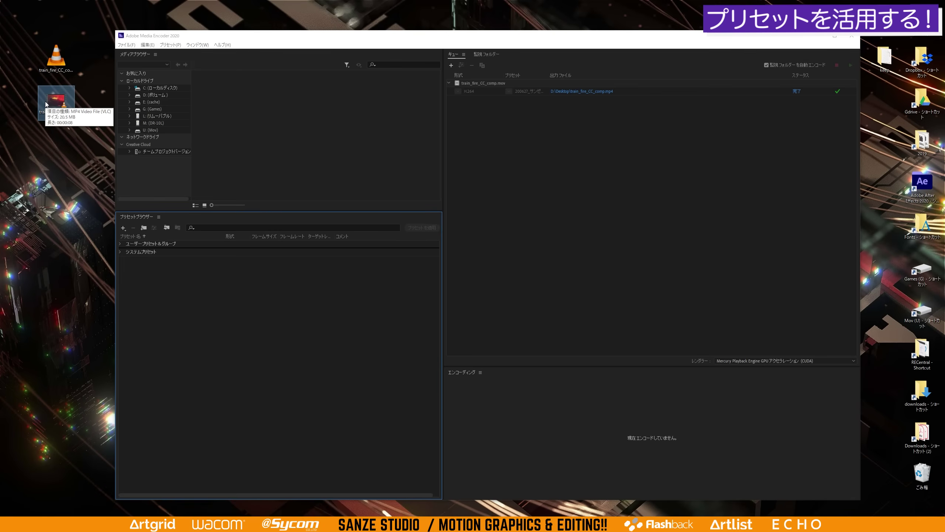
pyautogui.press('Delete')
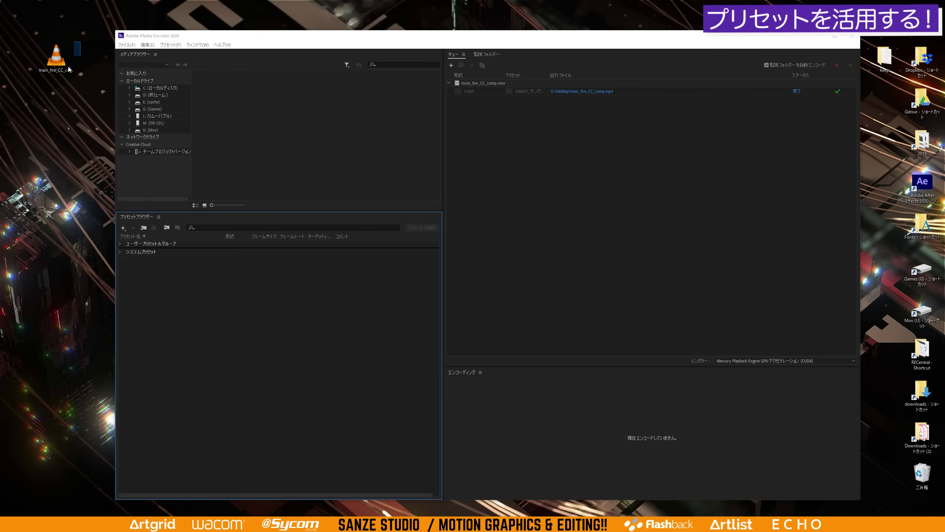
# Duplicate train_fire_CC_comp.mov as train_fire_CC_comp_v2.mov and add it to the queue
pyautogui.hotkey('ctrl', 'c')
pyautogui.hotkey('ctrl', 'v')
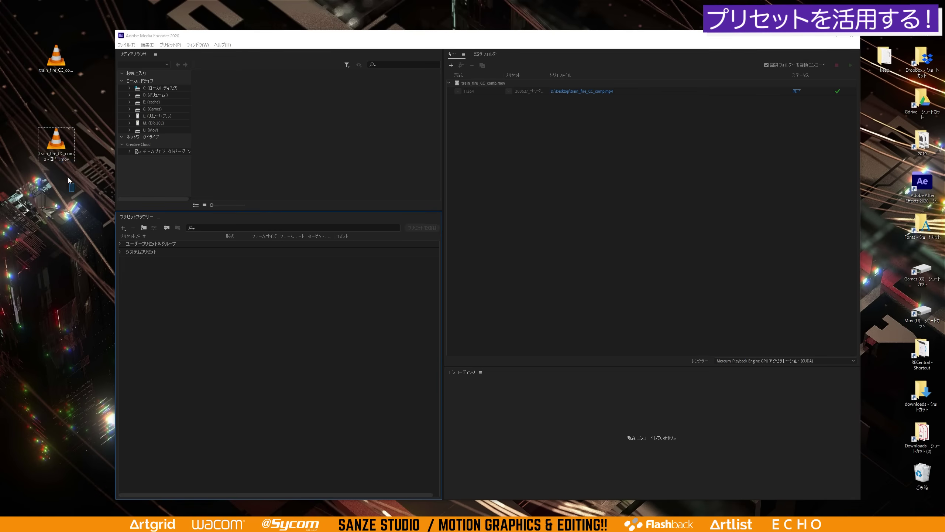
pyautogui.click(59, 152)
pyautogui.press('BackSpace')
pyautogui.press('BackSpace')
pyautogui.press('BackSpace')
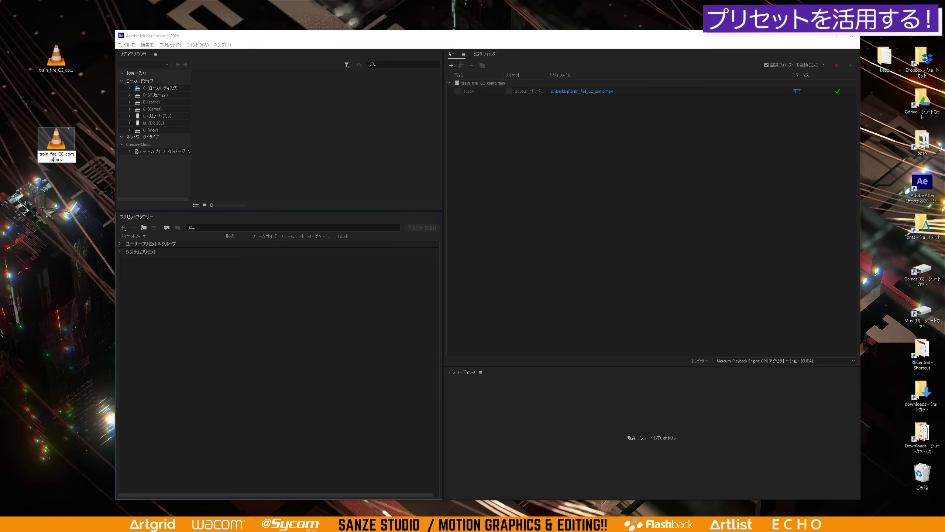
pyautogui.write('_v2')
pyautogui.press('Return')
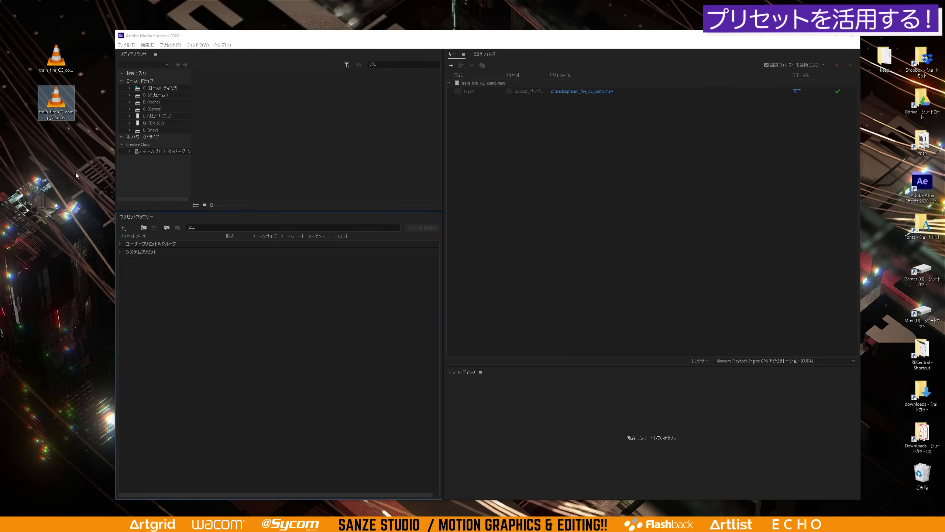
pyautogui.moveTo(59, 100); pyautogui.dragTo(509, 157)
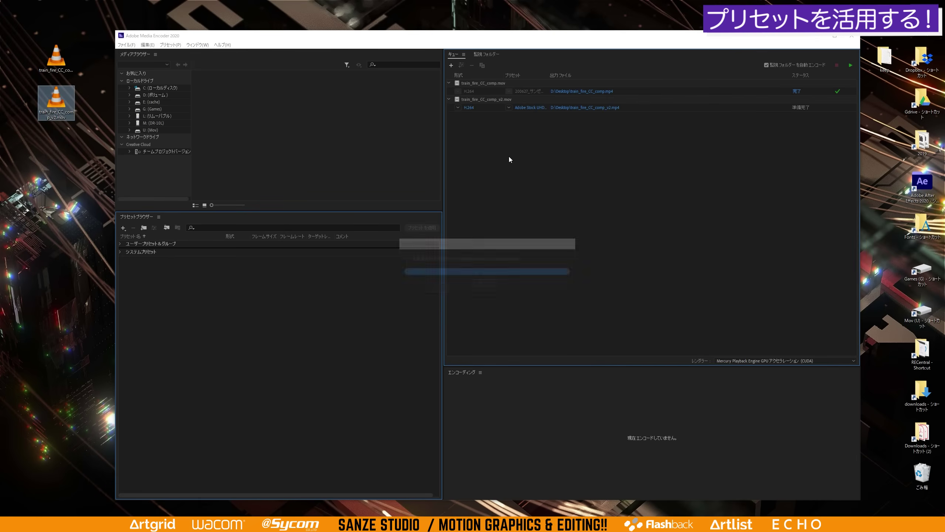
# Assign the 200627_サンゼ鉄道入稿用_HD_2997fps preset to the v2 job and encode the queue
pyautogui.click(508, 107)
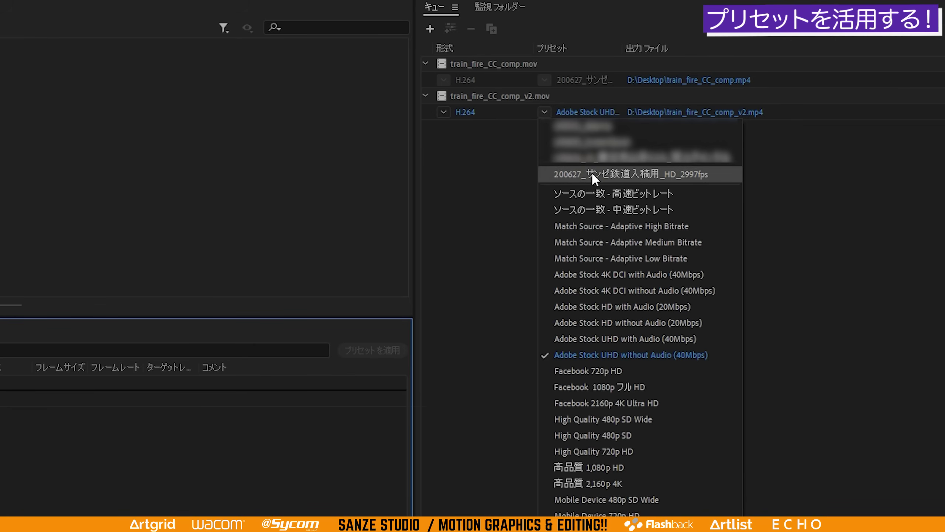
pyautogui.click(646, 176)
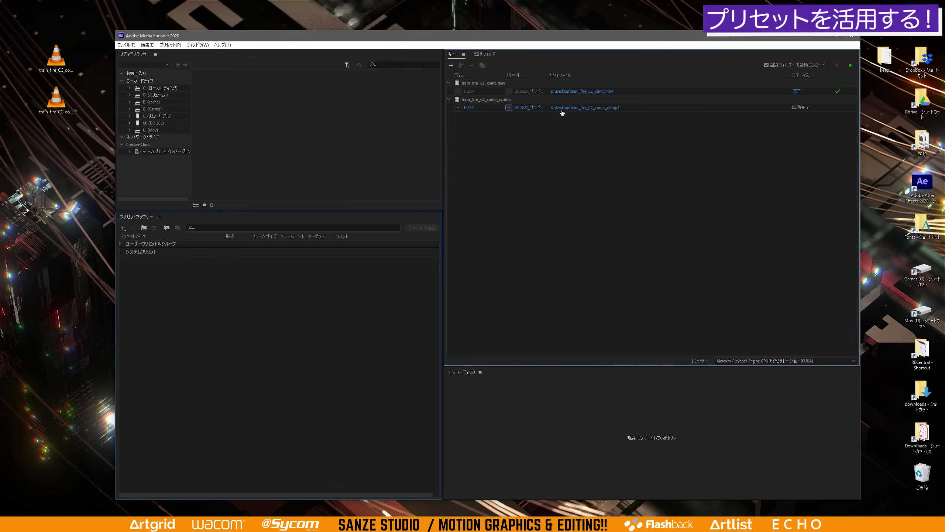
pyautogui.click(850, 65)
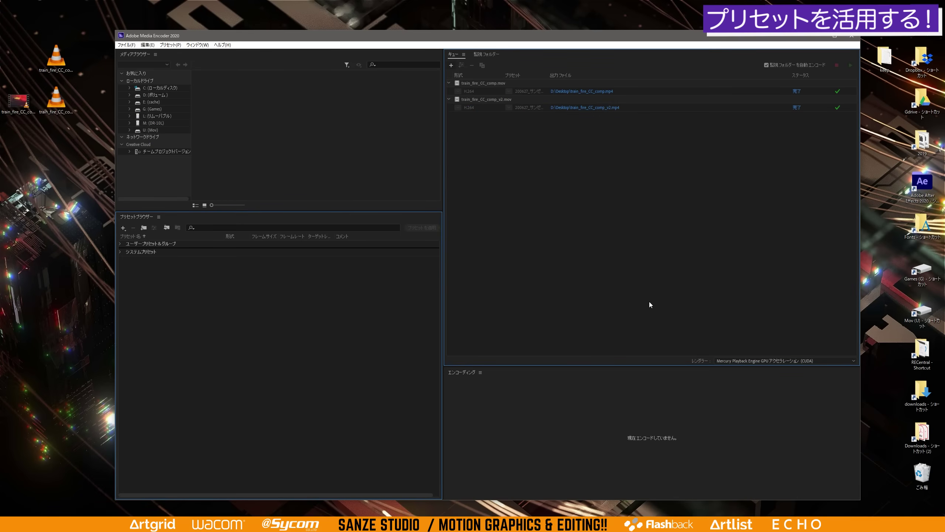
pyautogui.click(19, 100)
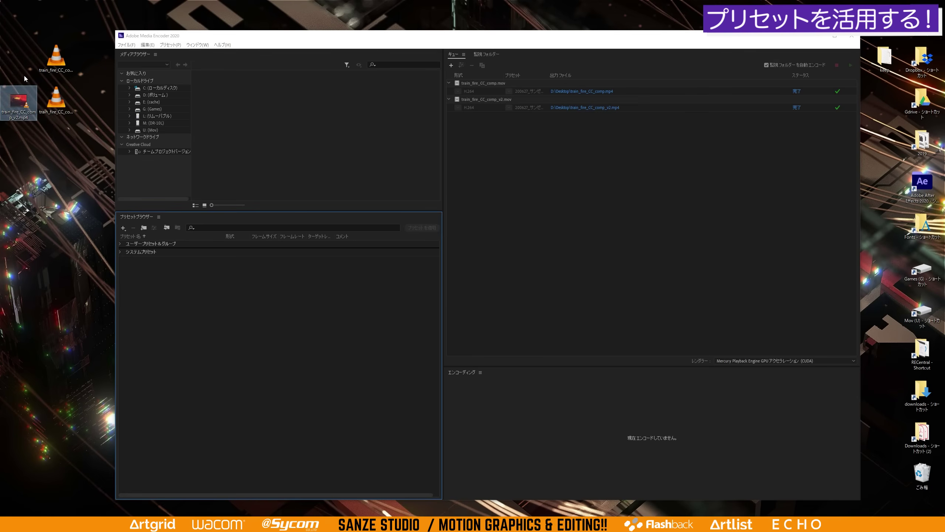
# Delete the rendered v2 mp4 from the desktop
pyautogui.press('Delete')
pyautogui.click(562, 169)
pyautogui.click(488, 102)
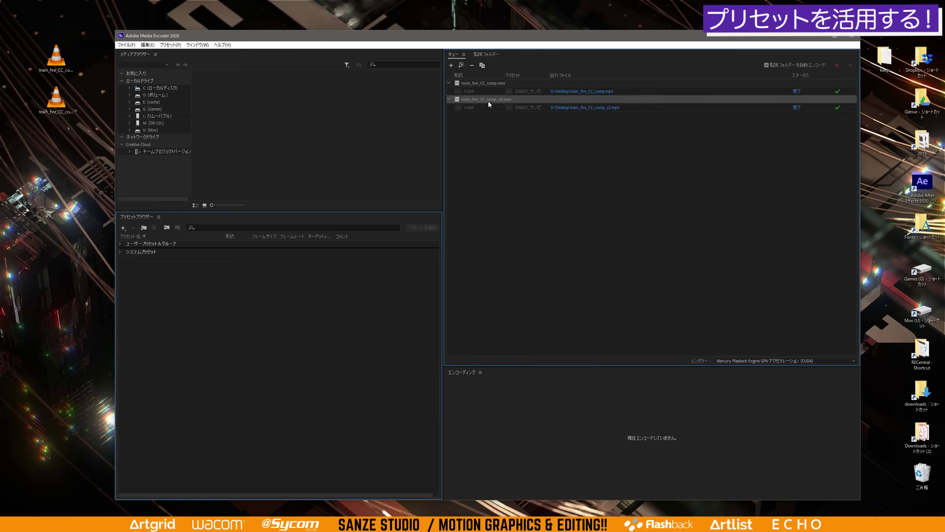
# Expand User Presets & Groups and select the custom 29.97 fps preset
pyautogui.click(120, 244)
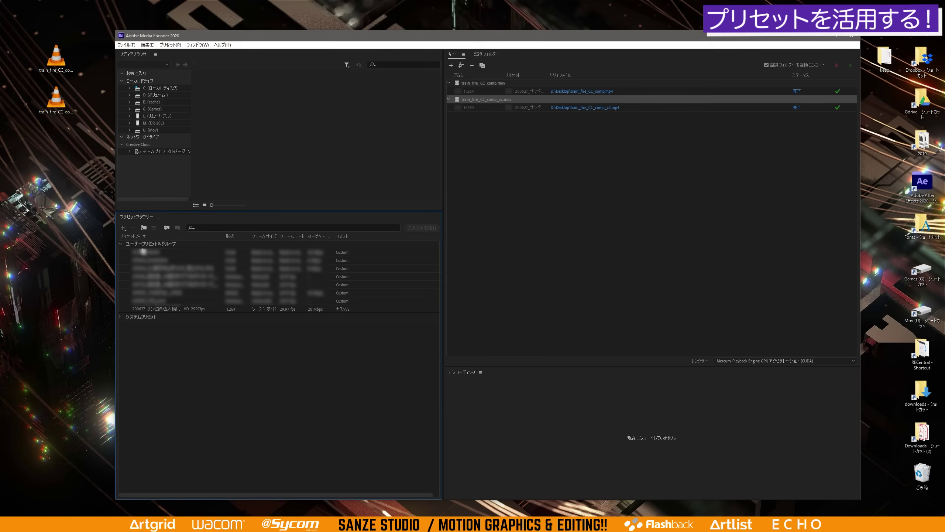
pyautogui.click(154, 244)
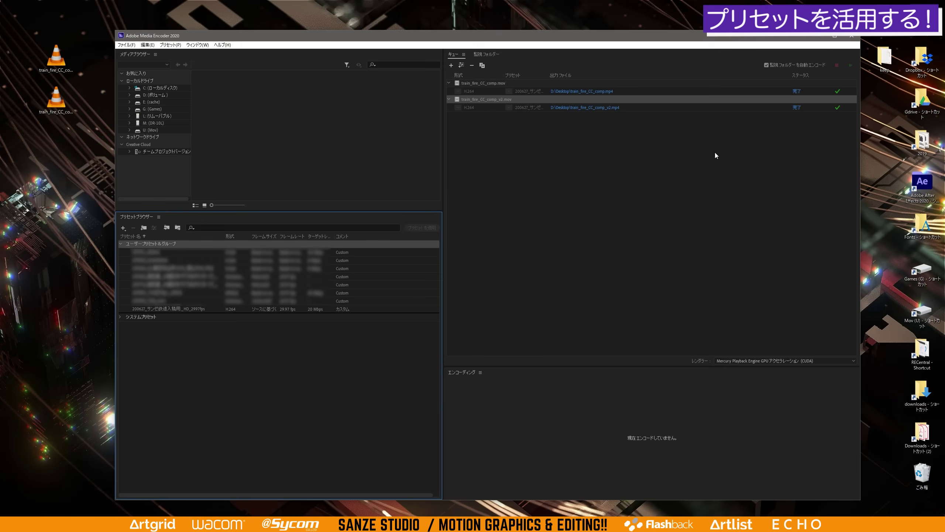
pyautogui.click(162, 310)
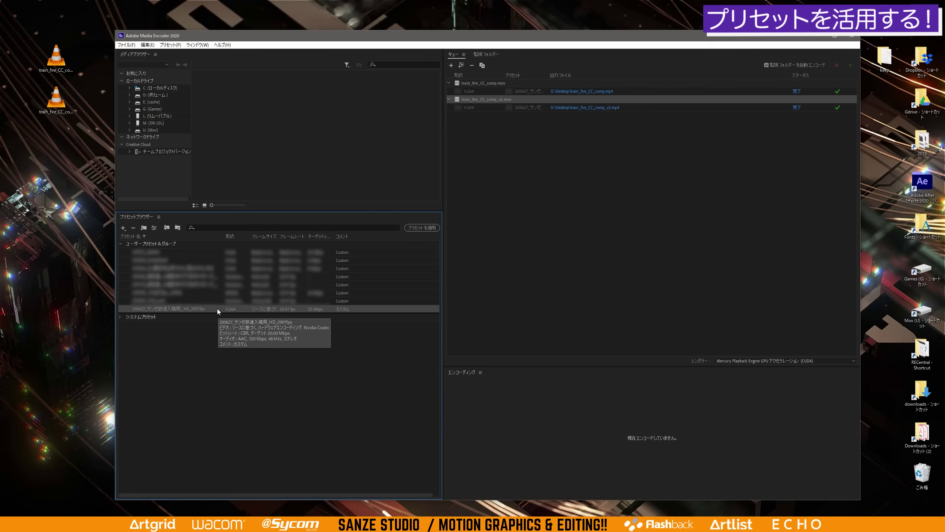
# Export the custom preset to the desktop as 200627_サンゼ鉄道入稿用_HD_2997fps.epr
pyautogui.rightClick(163, 309)
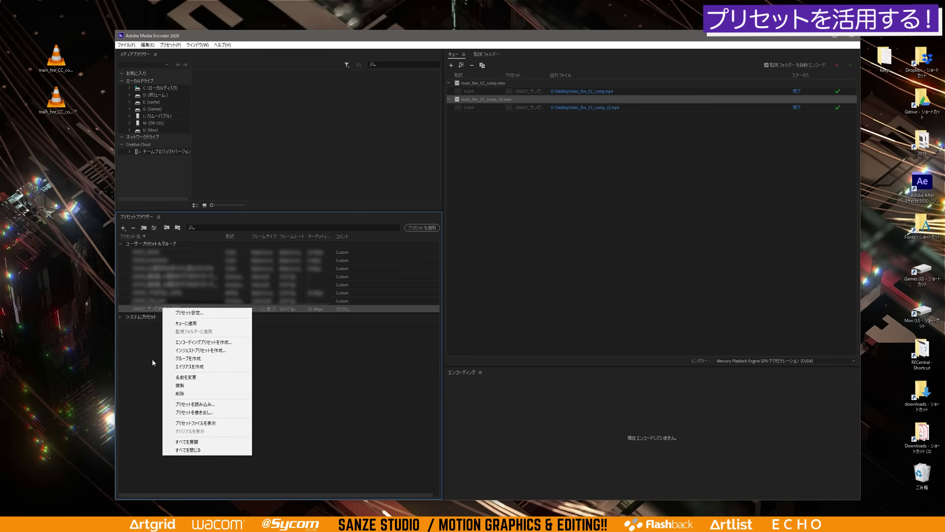
pyautogui.click(206, 414)
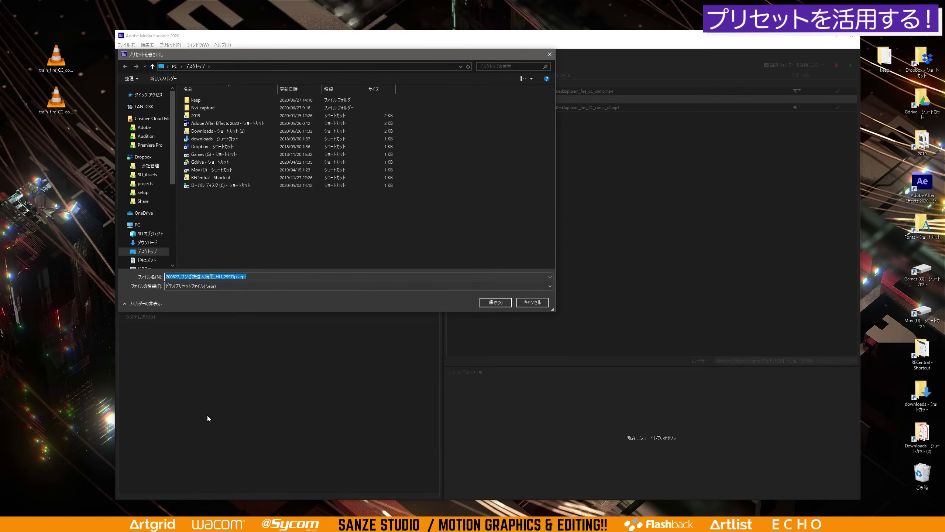
pyautogui.click(247, 277)
pyautogui.hotkey('shift', 'Left')
pyautogui.hotkey('shift', 'Left')
pyautogui.hotkey('shift', 'Left')
pyautogui.press('Left')
pyautogui.press('End')
pyautogui.click(511, 302)
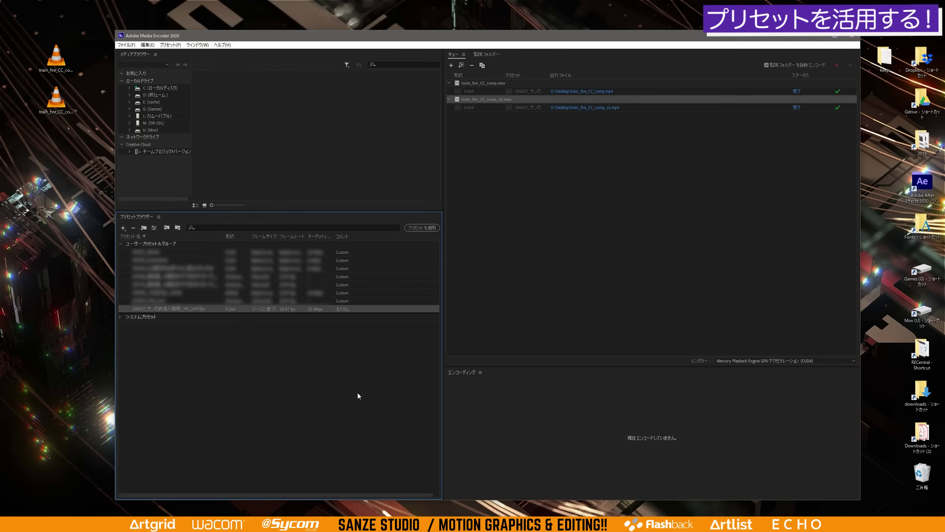
pyautogui.click(62, 180)
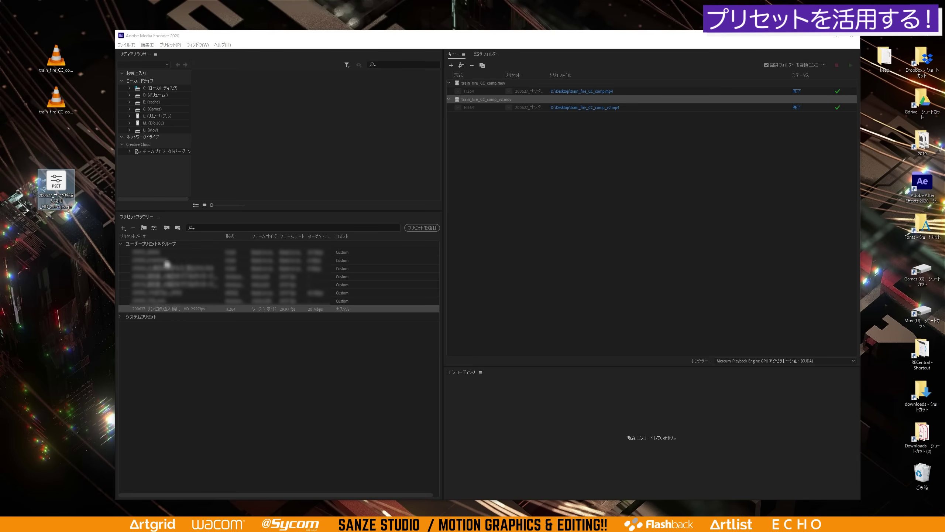
# Drag the exported .epr file into User Presets & Groups to import a duplicate preset
pyautogui.click(62, 245)
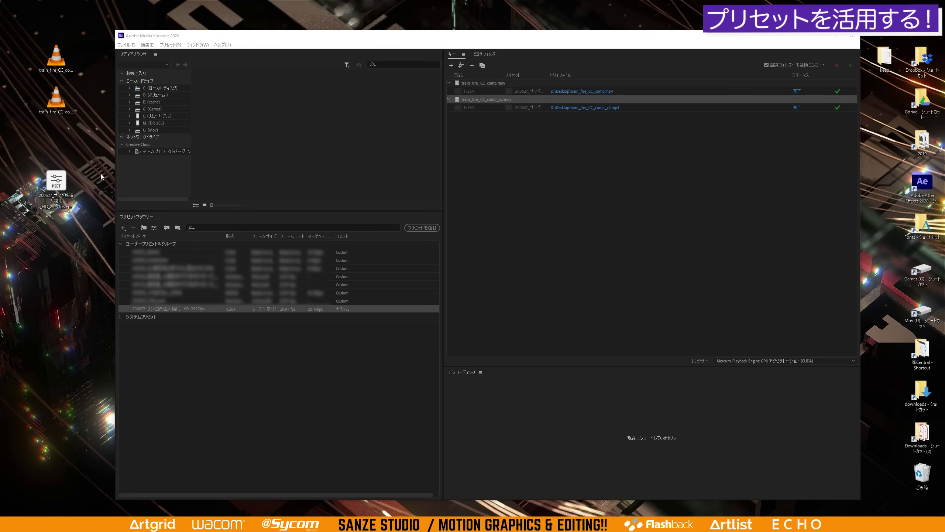
pyautogui.moveTo(56, 182); pyautogui.dragTo(53, 141)
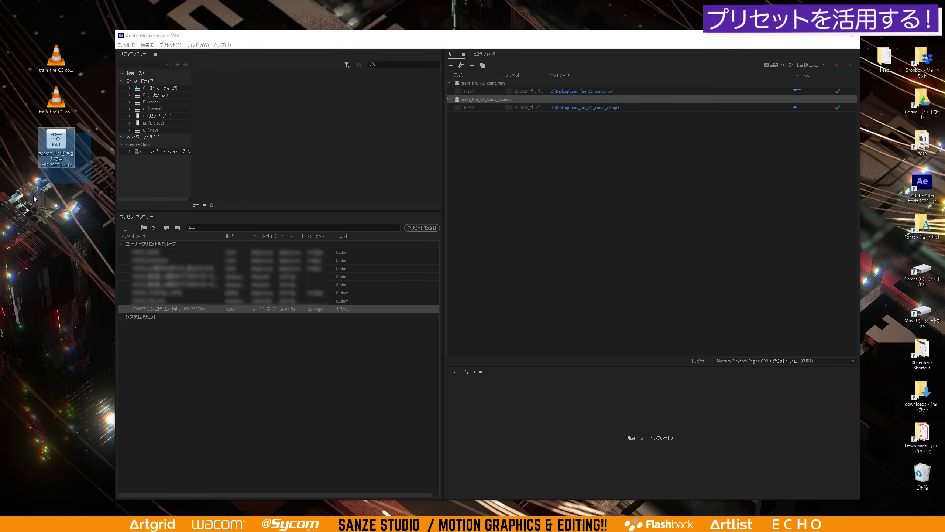
pyautogui.moveTo(53, 142); pyautogui.dragTo(106, 73)
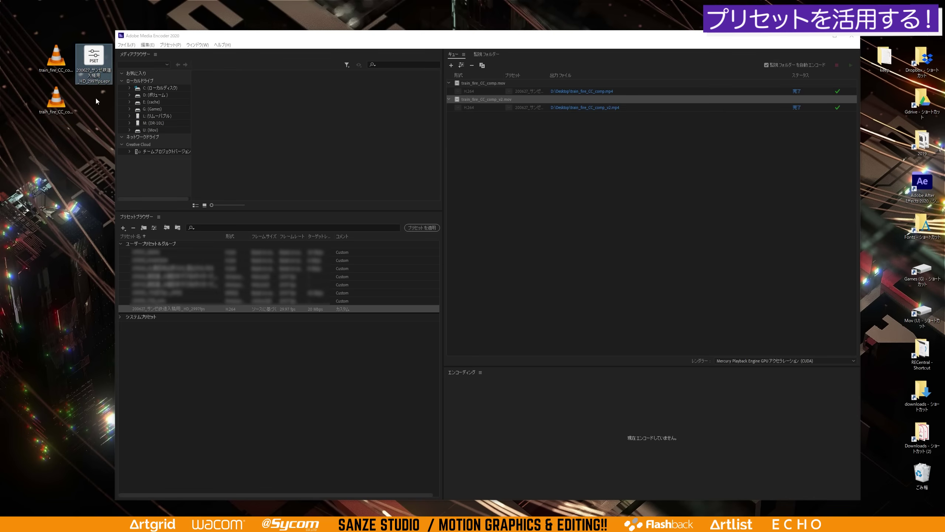
pyautogui.moveTo(88, 74); pyautogui.dragTo(62, 163)
pyautogui.moveTo(92, 74); pyautogui.dragTo(54, 156)
pyautogui.click(58, 229)
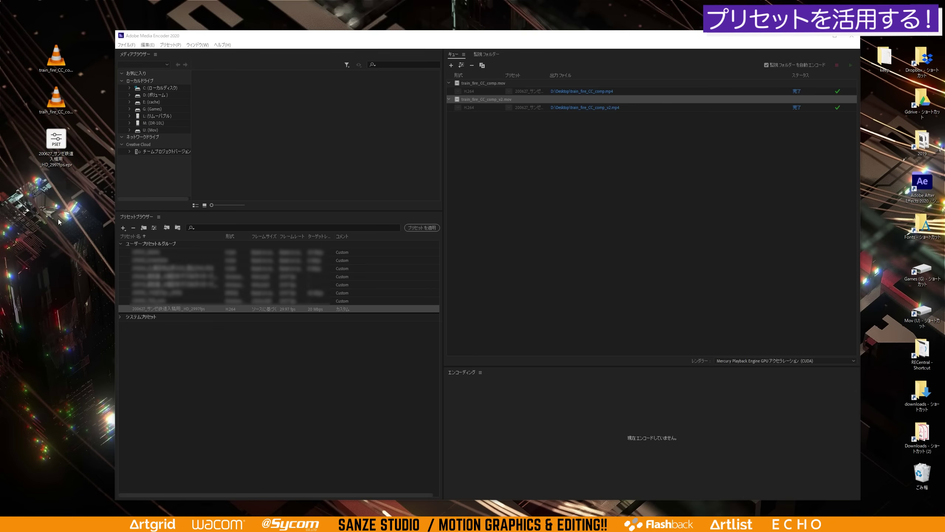
pyautogui.moveTo(56, 141); pyautogui.dragTo(128, 312)
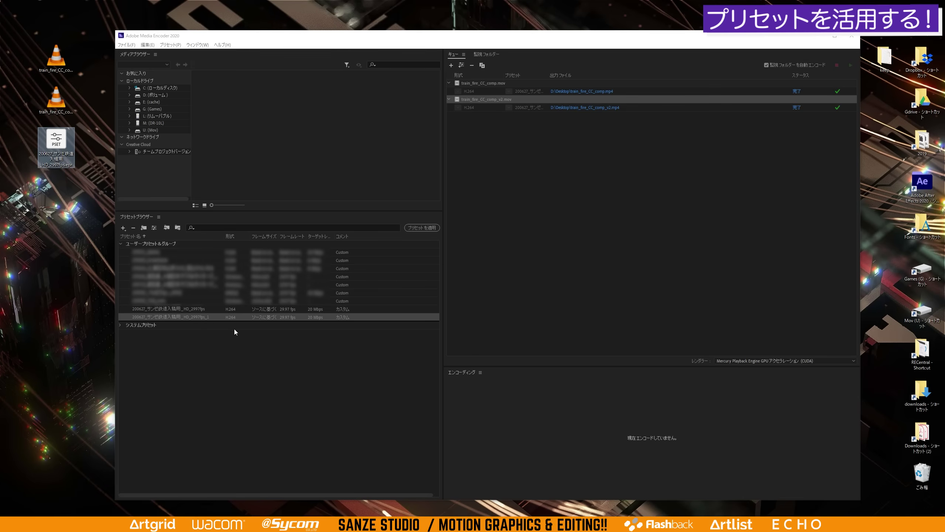
pyautogui.click(210, 316)
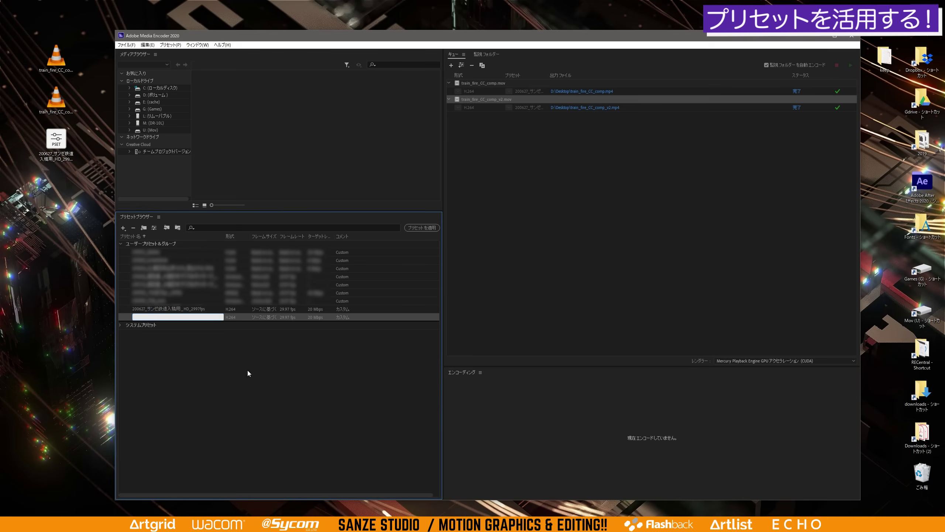
# Delete the imported duplicate 200627_サンゼ鉄道入稿用_HD_2997fps preset
pyautogui.click(124, 314)
pyautogui.press('Delete')
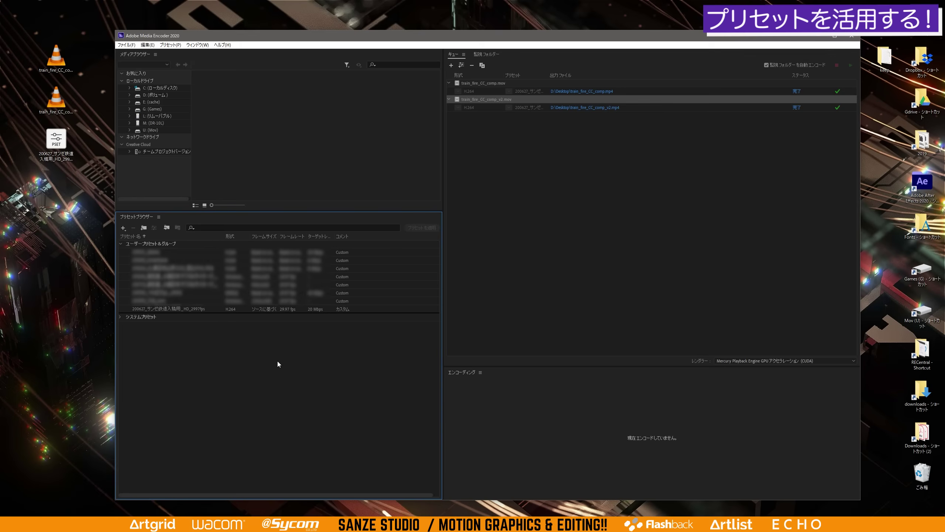